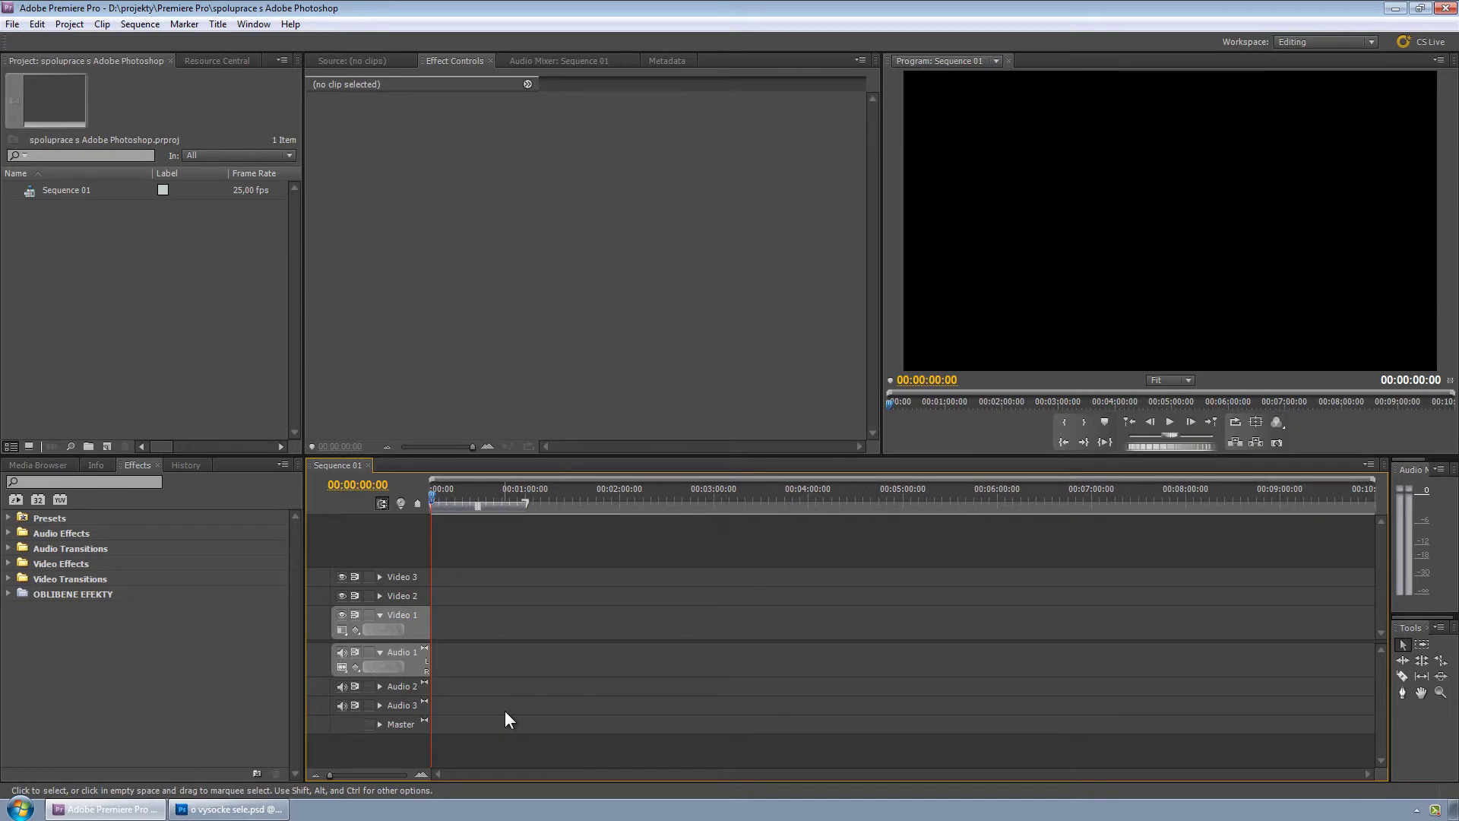
# Switch from Premiere Pro to Photoshop showing the piglet poster o vysocke sele.psd
pyautogui.click(211, 813)
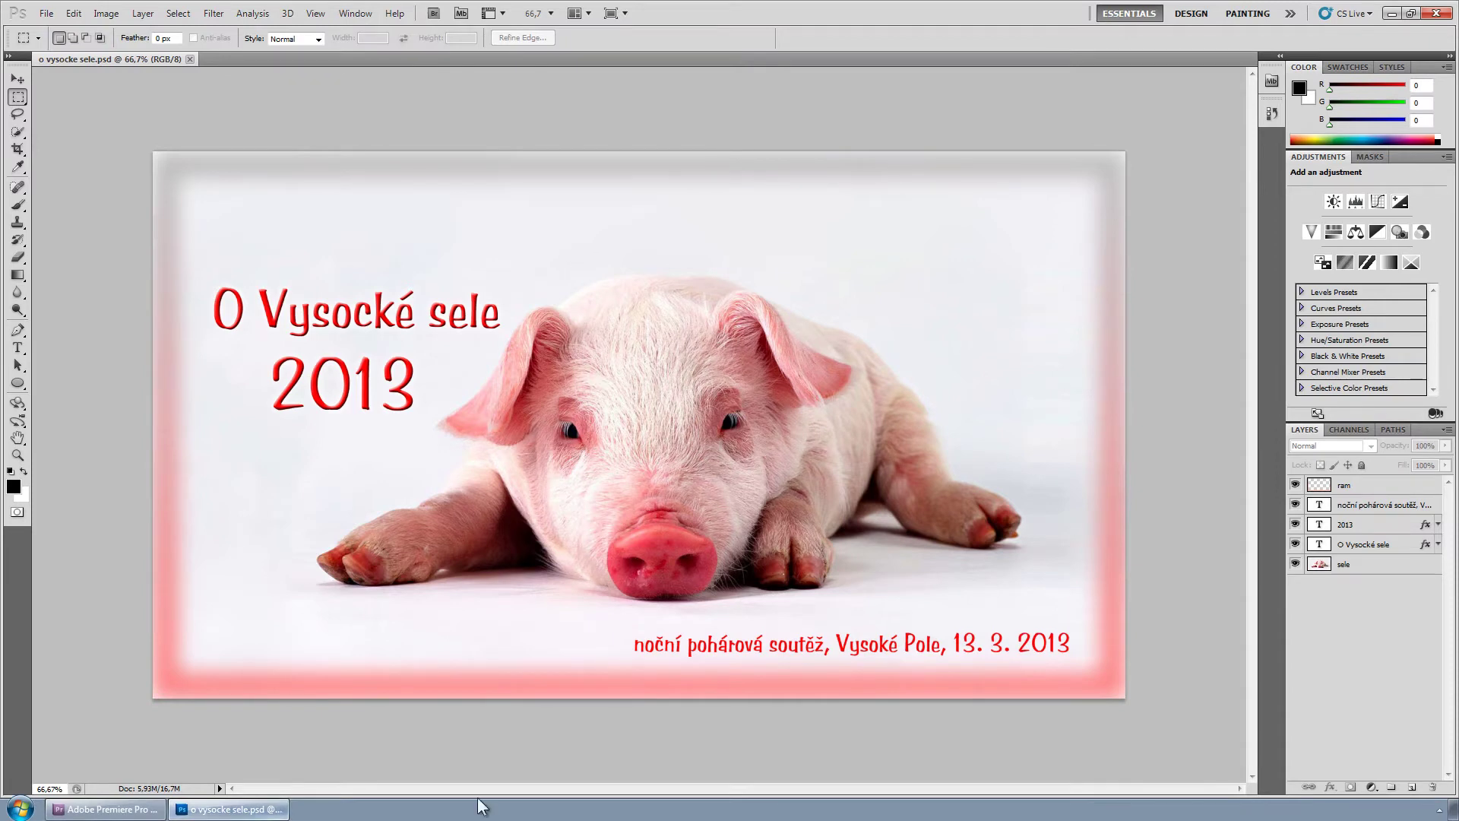
# Hide the ram frame, date line, 2013, O Vysocké sele title and piglet photo layers
pyautogui.click(1295, 485)
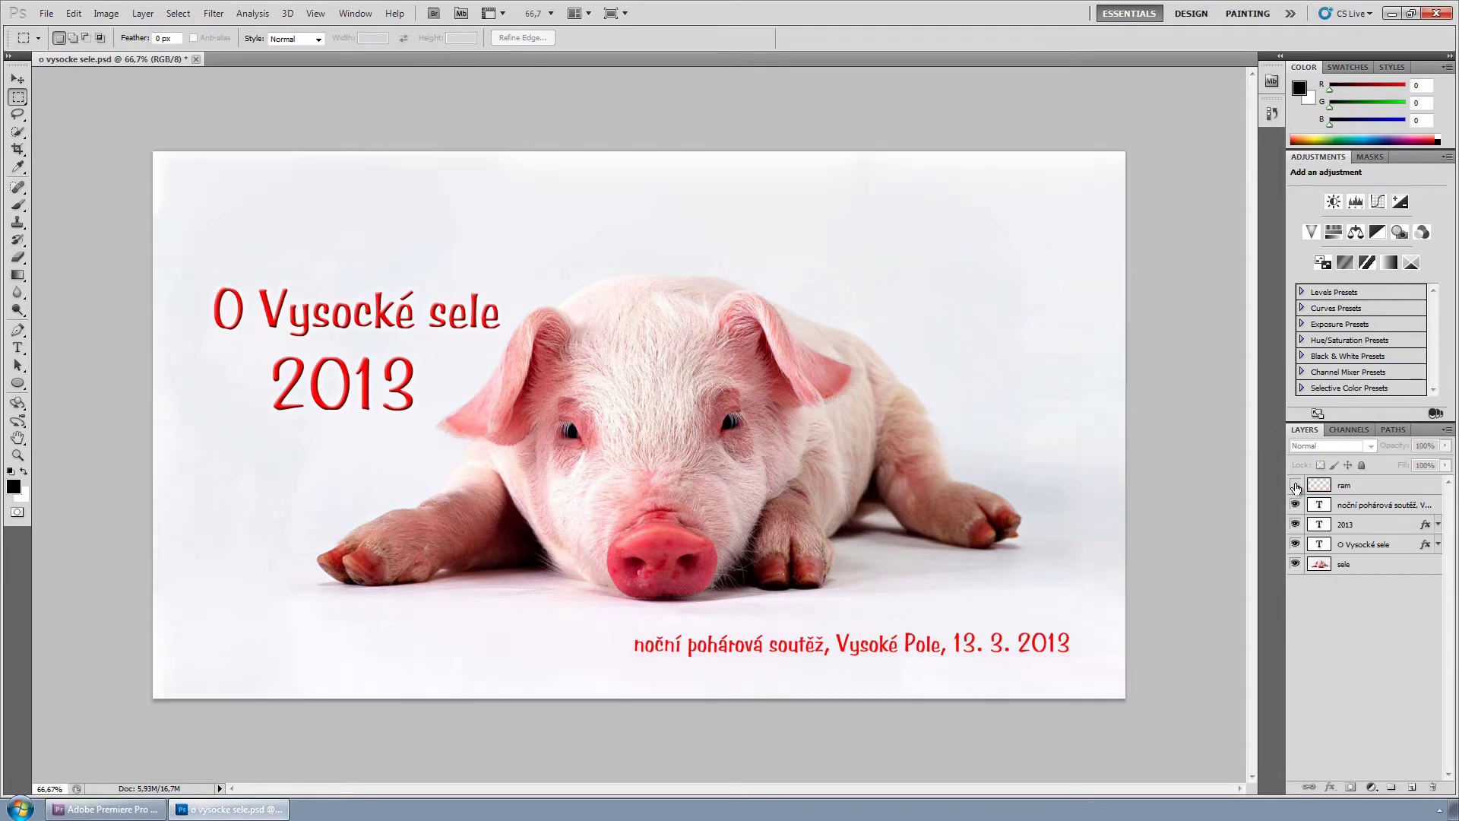
pyautogui.click(1295, 505)
pyautogui.click(1295, 524)
pyautogui.click(1295, 544)
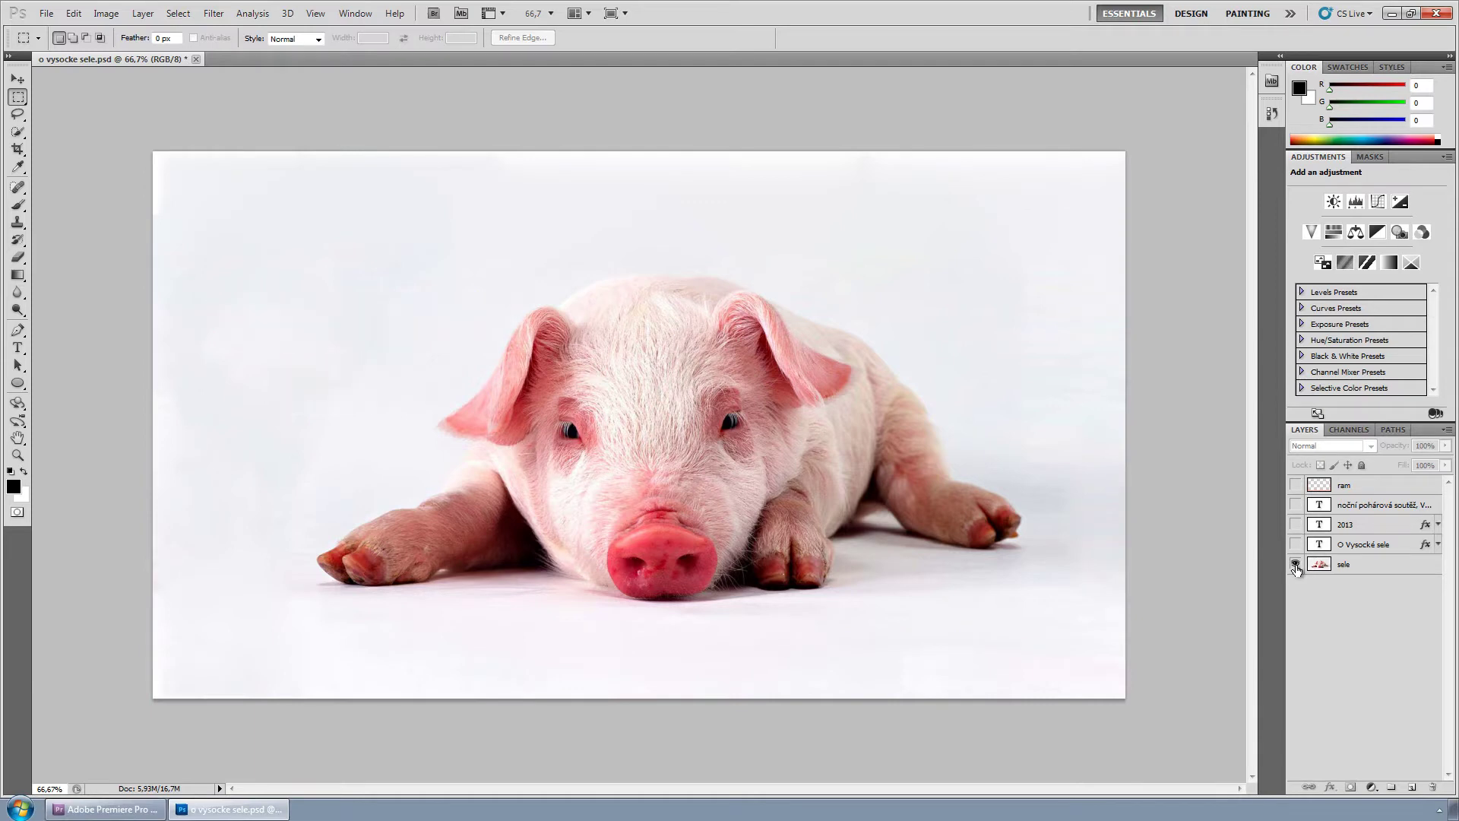
pyautogui.click(1295, 564)
# Make all five layers visible again and return to Premiere Pro
pyautogui.click(1295, 564)
pyautogui.click(1295, 544)
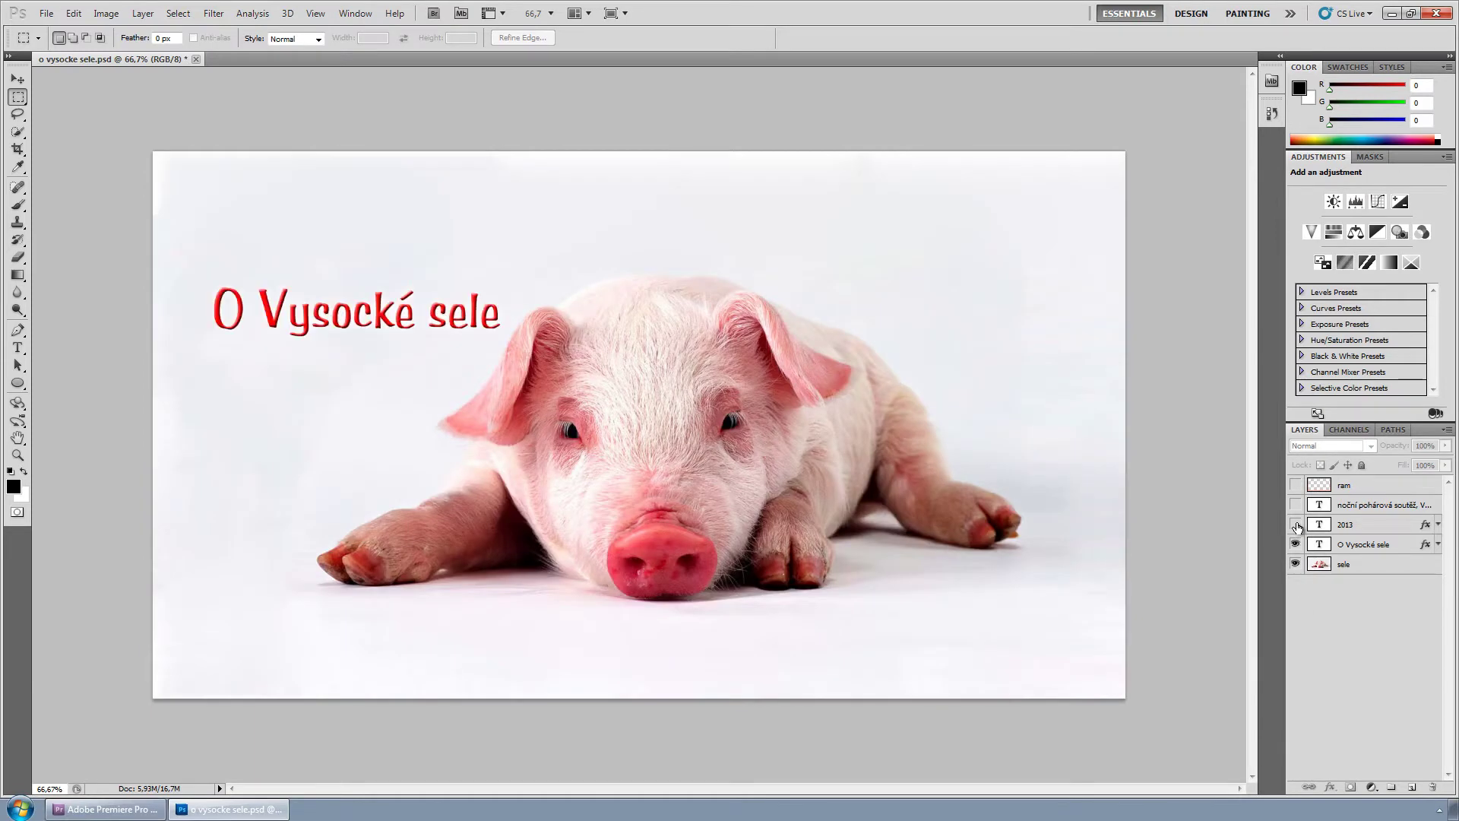
pyautogui.click(1295, 524)
pyautogui.click(1295, 504)
pyautogui.click(1295, 485)
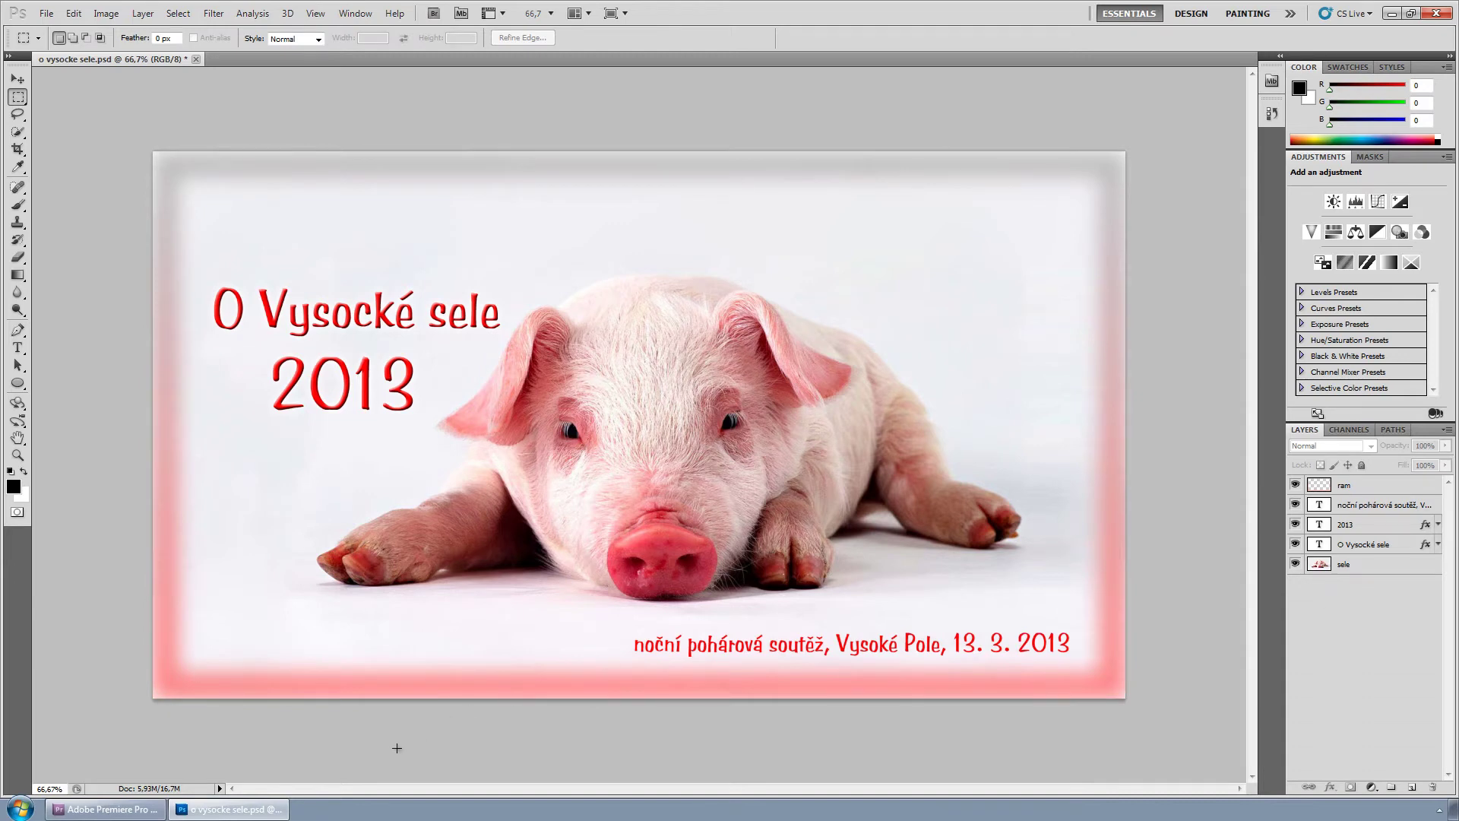
pyautogui.click(92, 810)
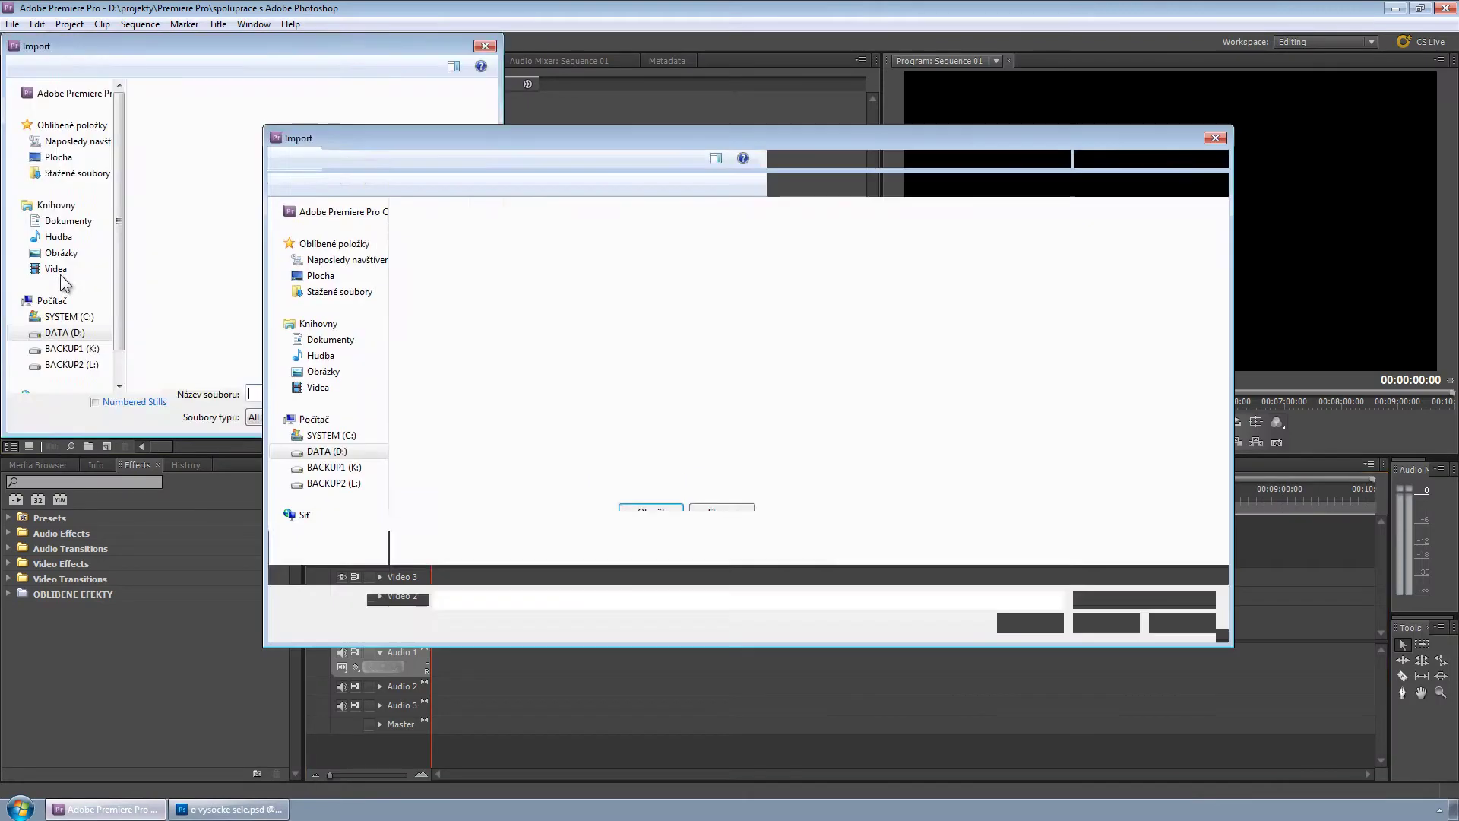
# Import o vysocke sele.psd from the obrazky folder with Import As set to Merge All Layers
pyautogui.doubleClick(62, 283)
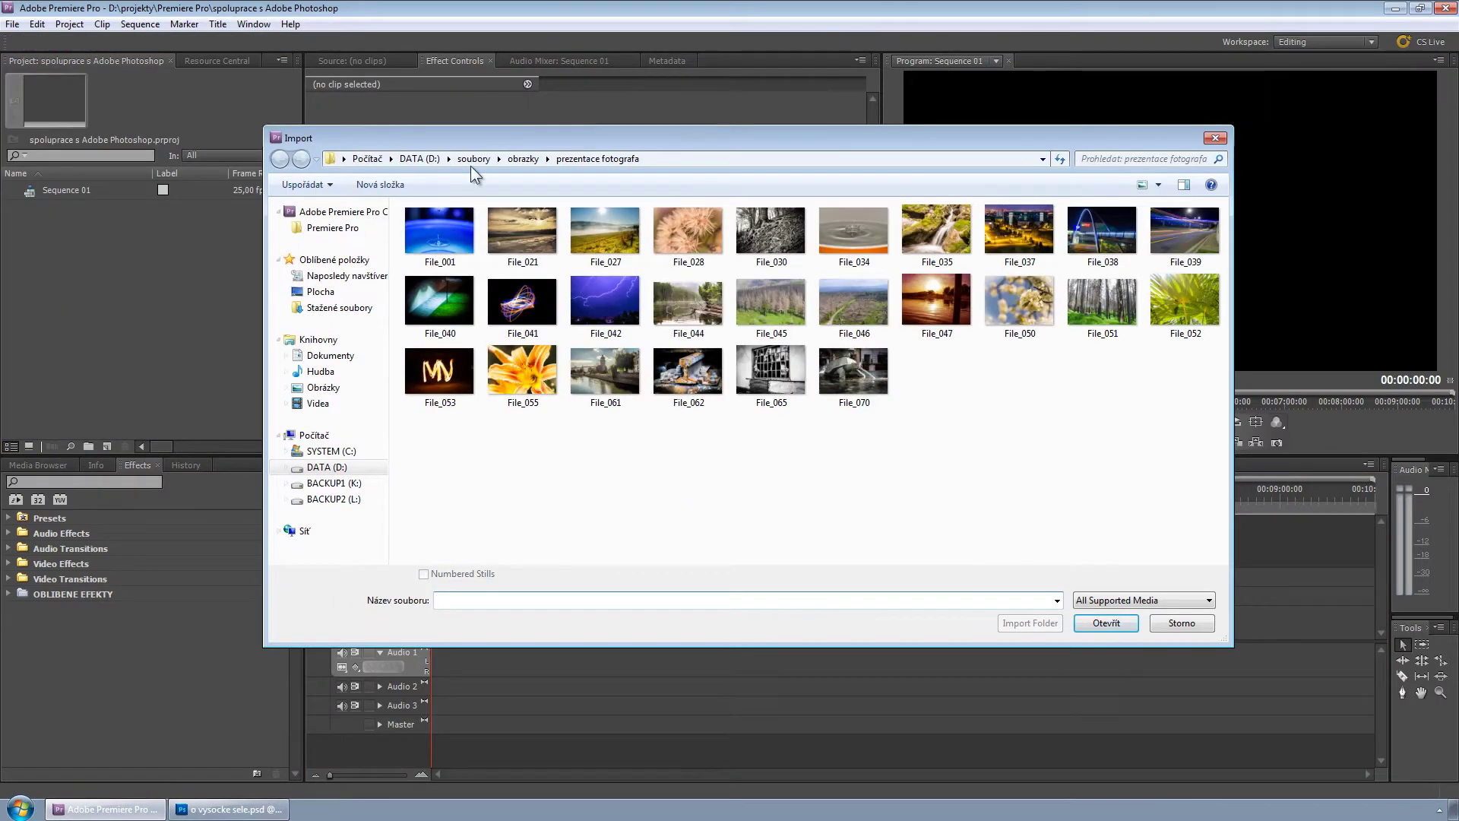
pyautogui.click(522, 159)
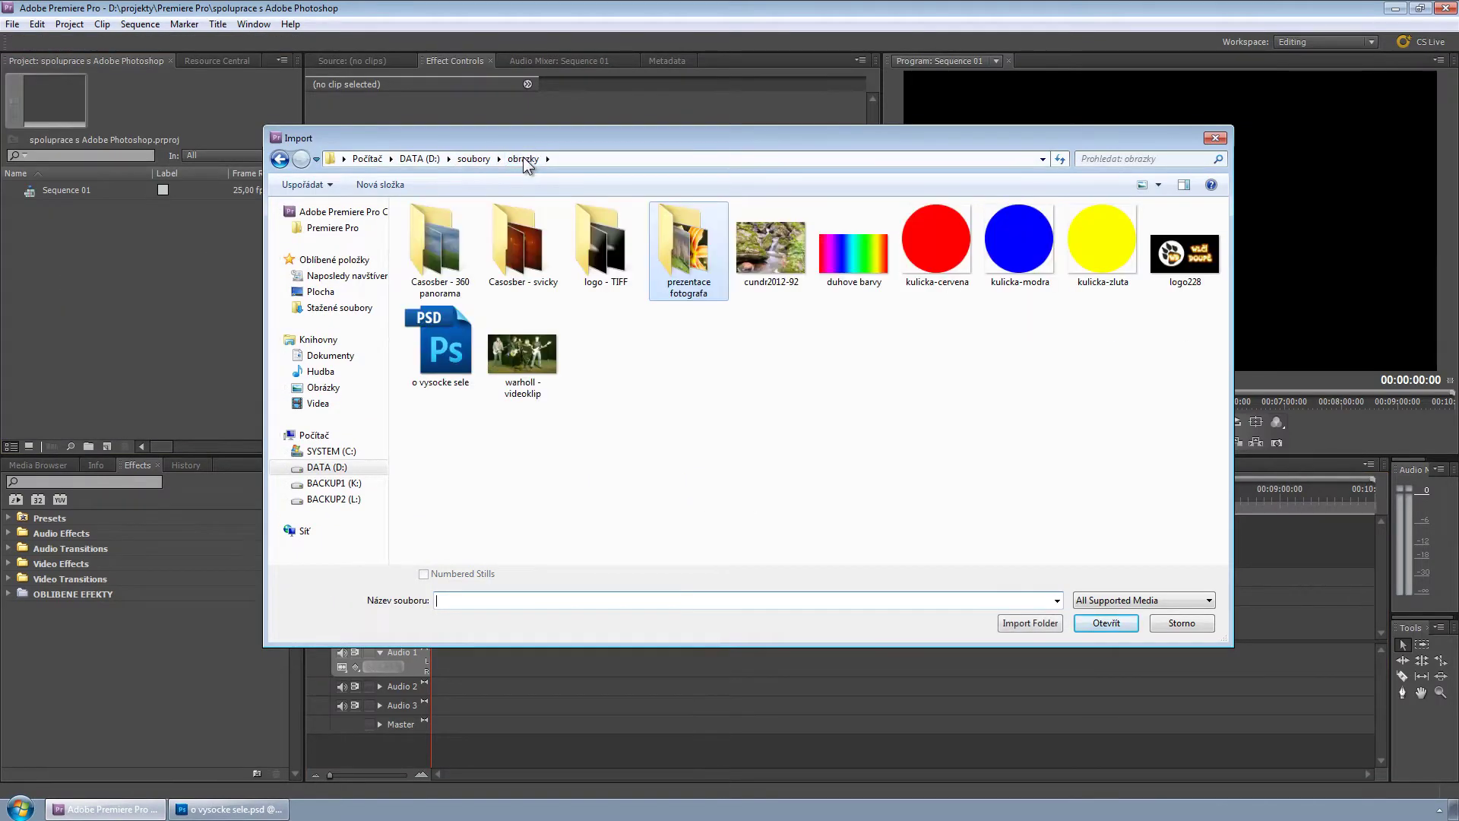
pyautogui.click(441, 342)
pyautogui.click(1107, 623)
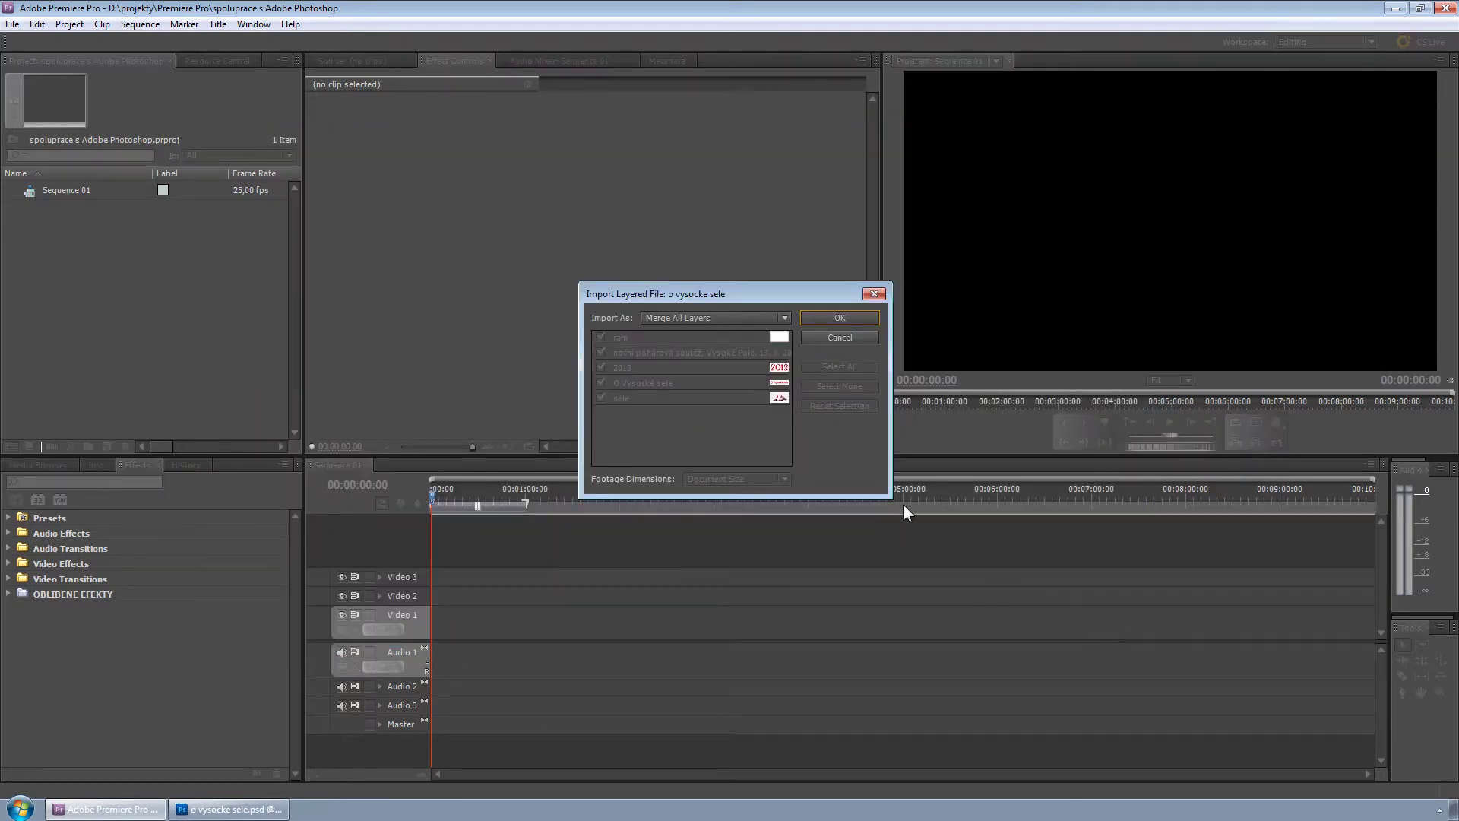
pyautogui.moveTo(716, 297); pyautogui.dragTo(689, 350)
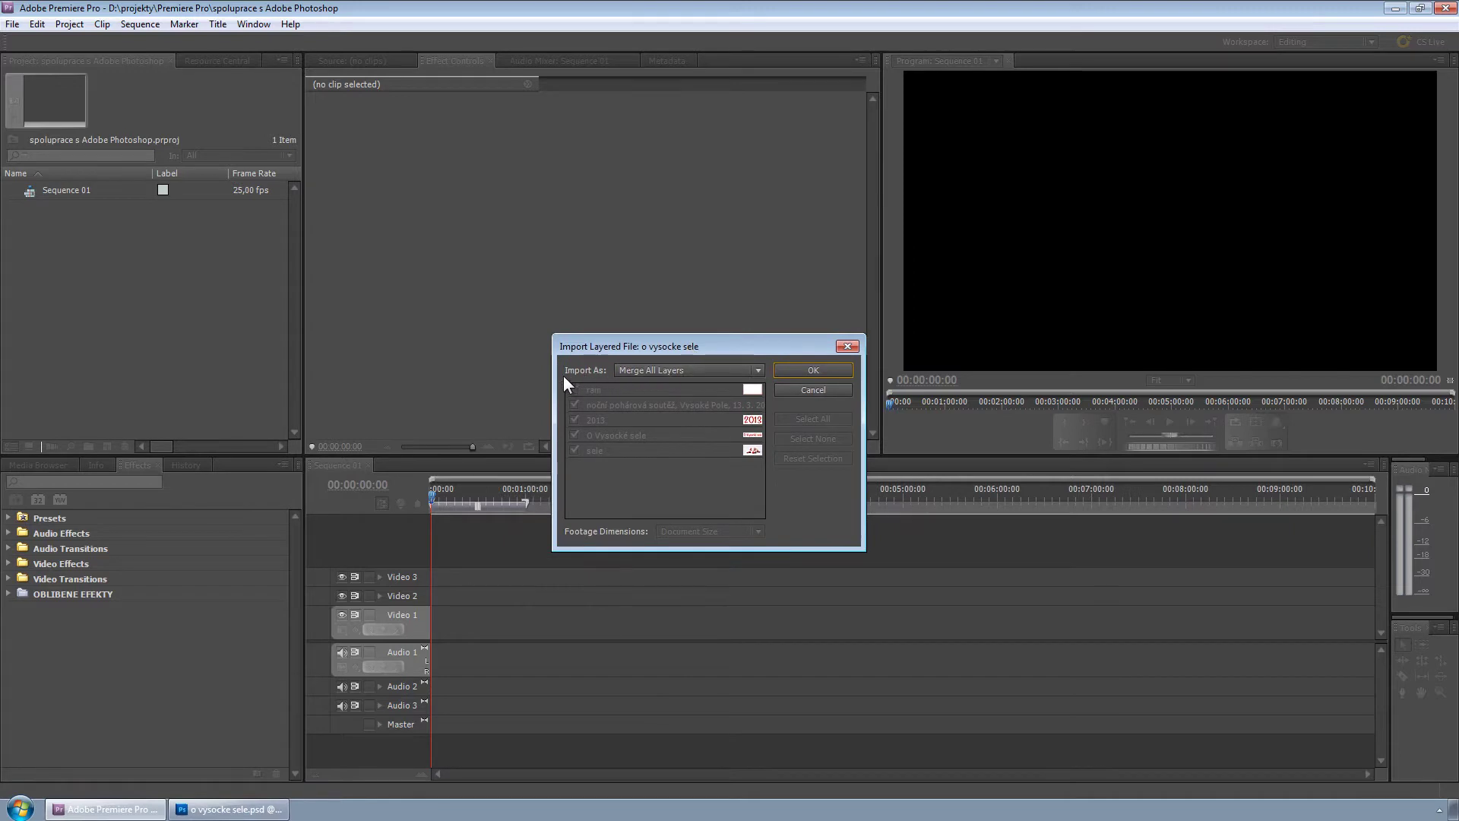
pyautogui.click(747, 371)
pyautogui.click(731, 368)
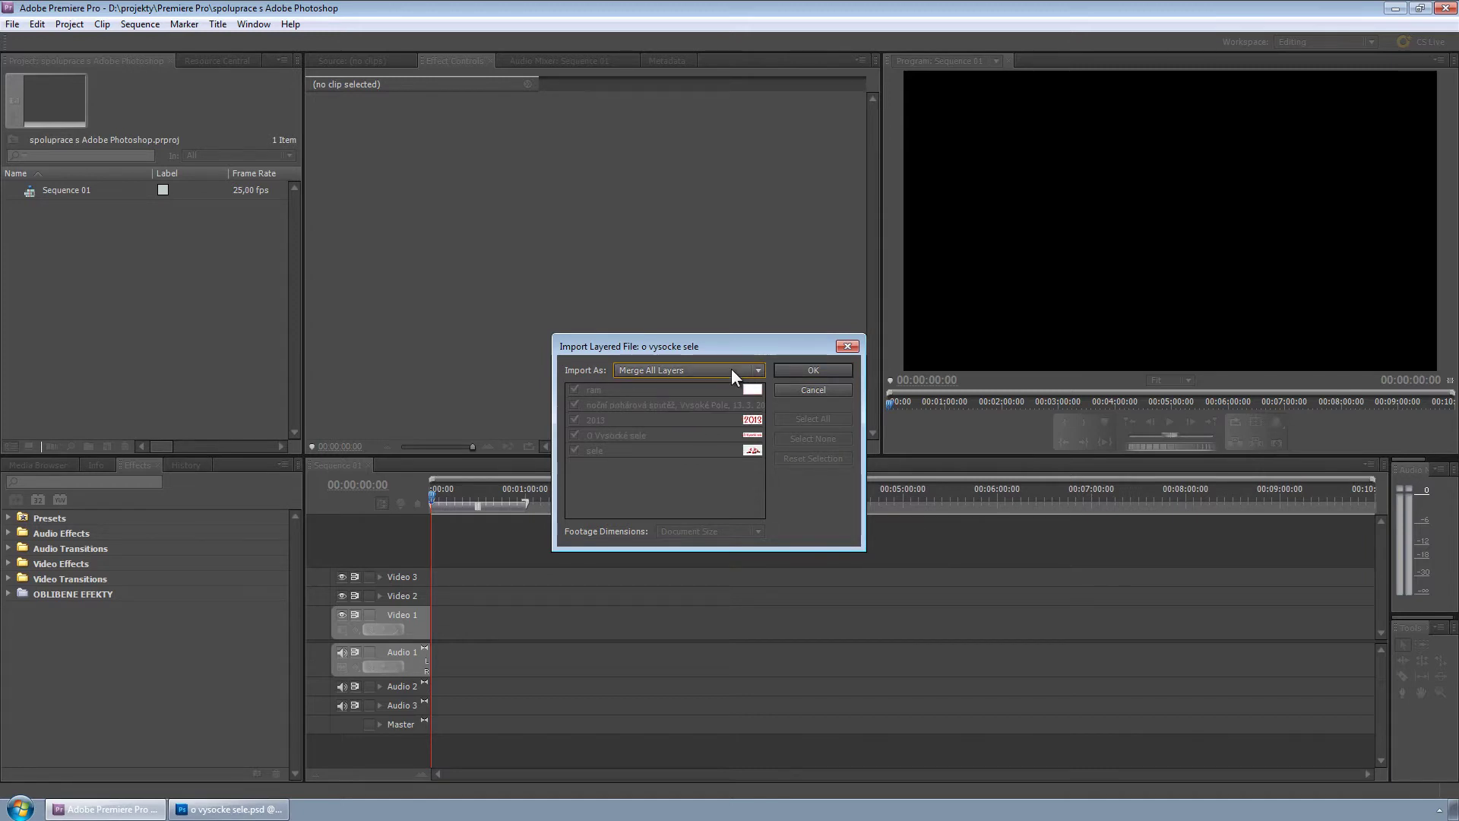
pyautogui.click(798, 370)
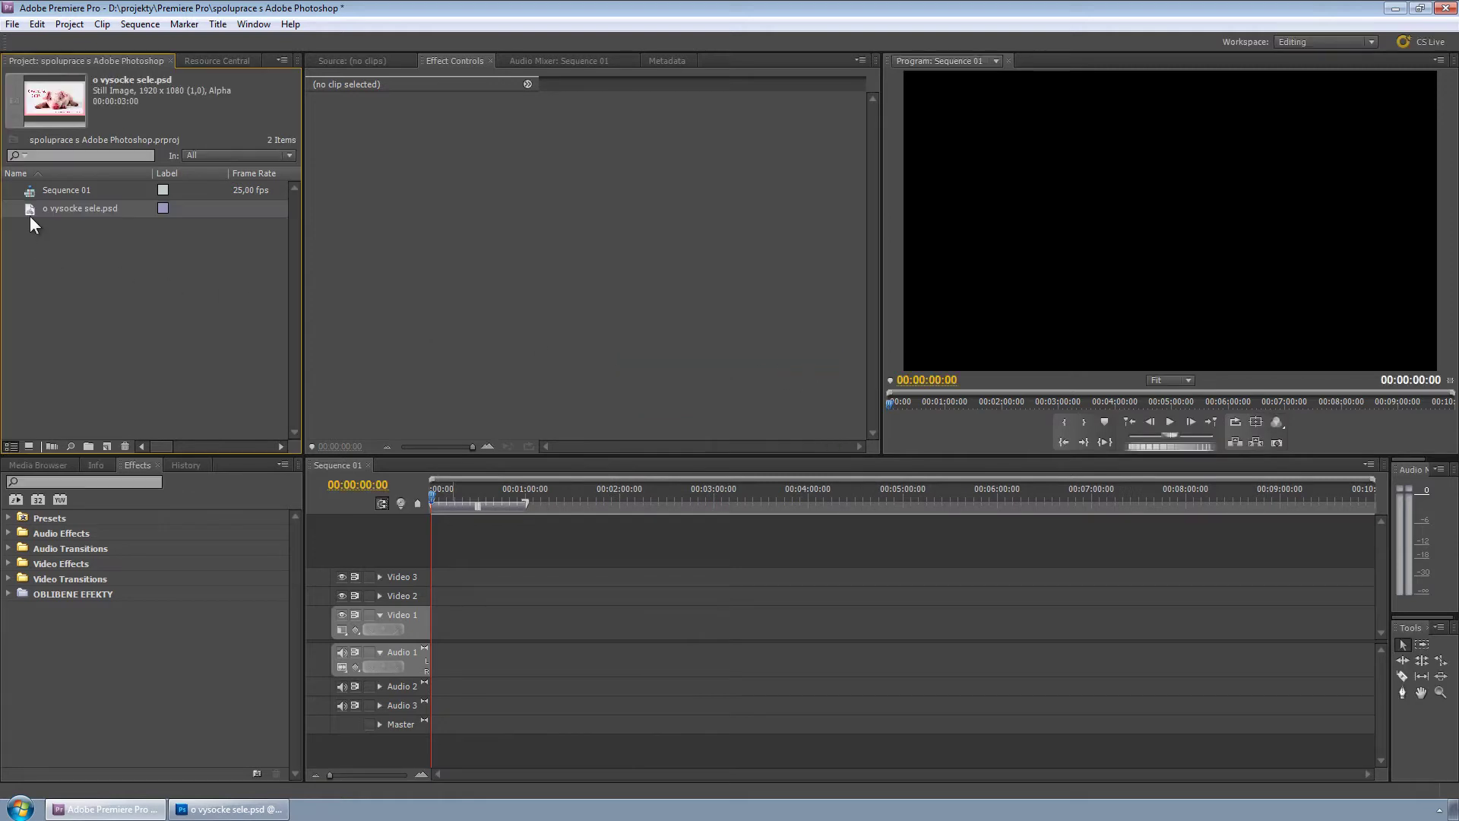
# Place the merged poster clip on Video 1, zoom the timeline in, and move the playhead to 00:00:16:05
pyautogui.moveTo(37, 217); pyautogui.dragTo(448, 621)
pyautogui.click(501, 634)
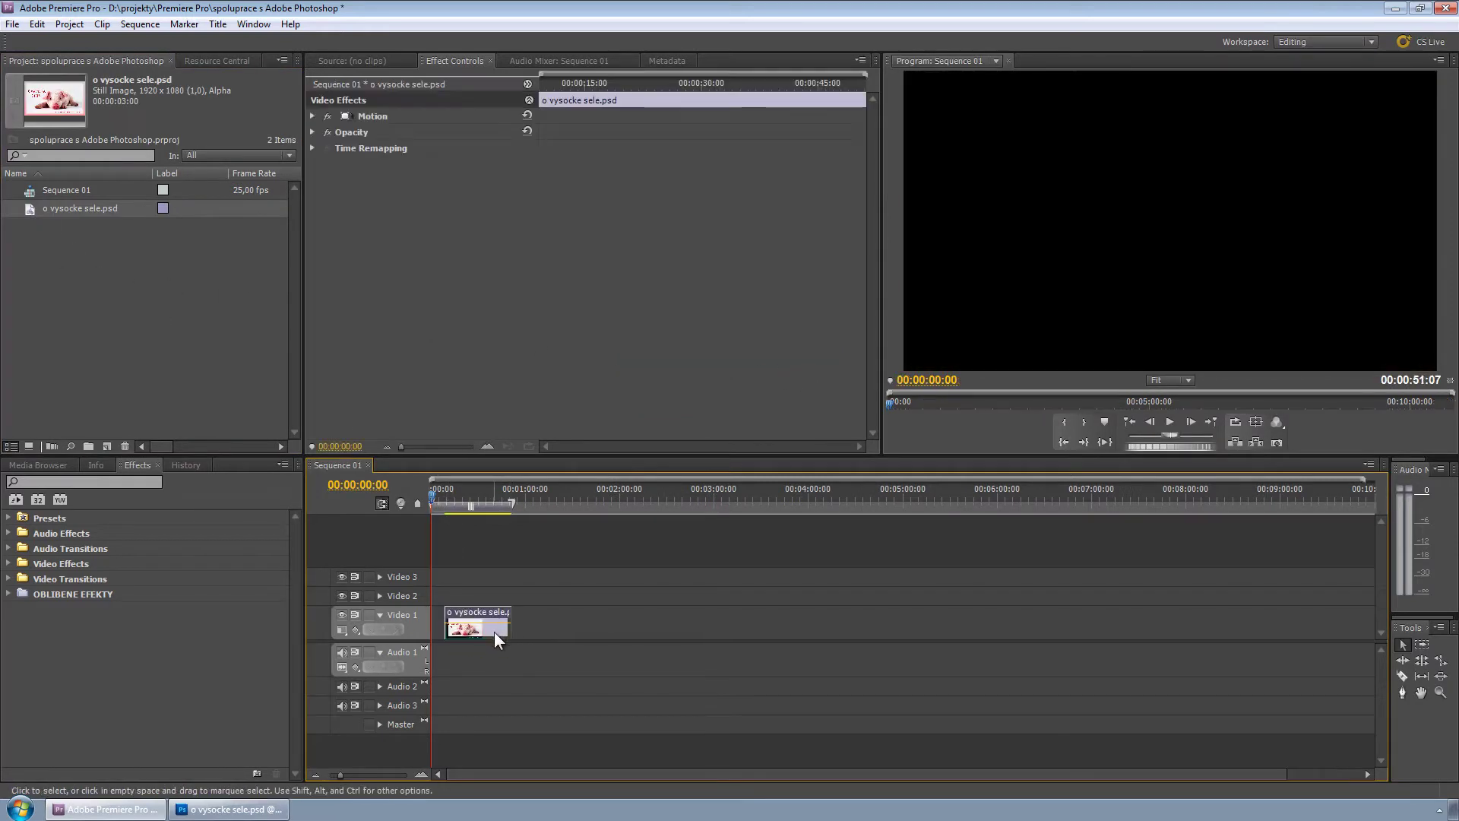
pyautogui.press('\\')
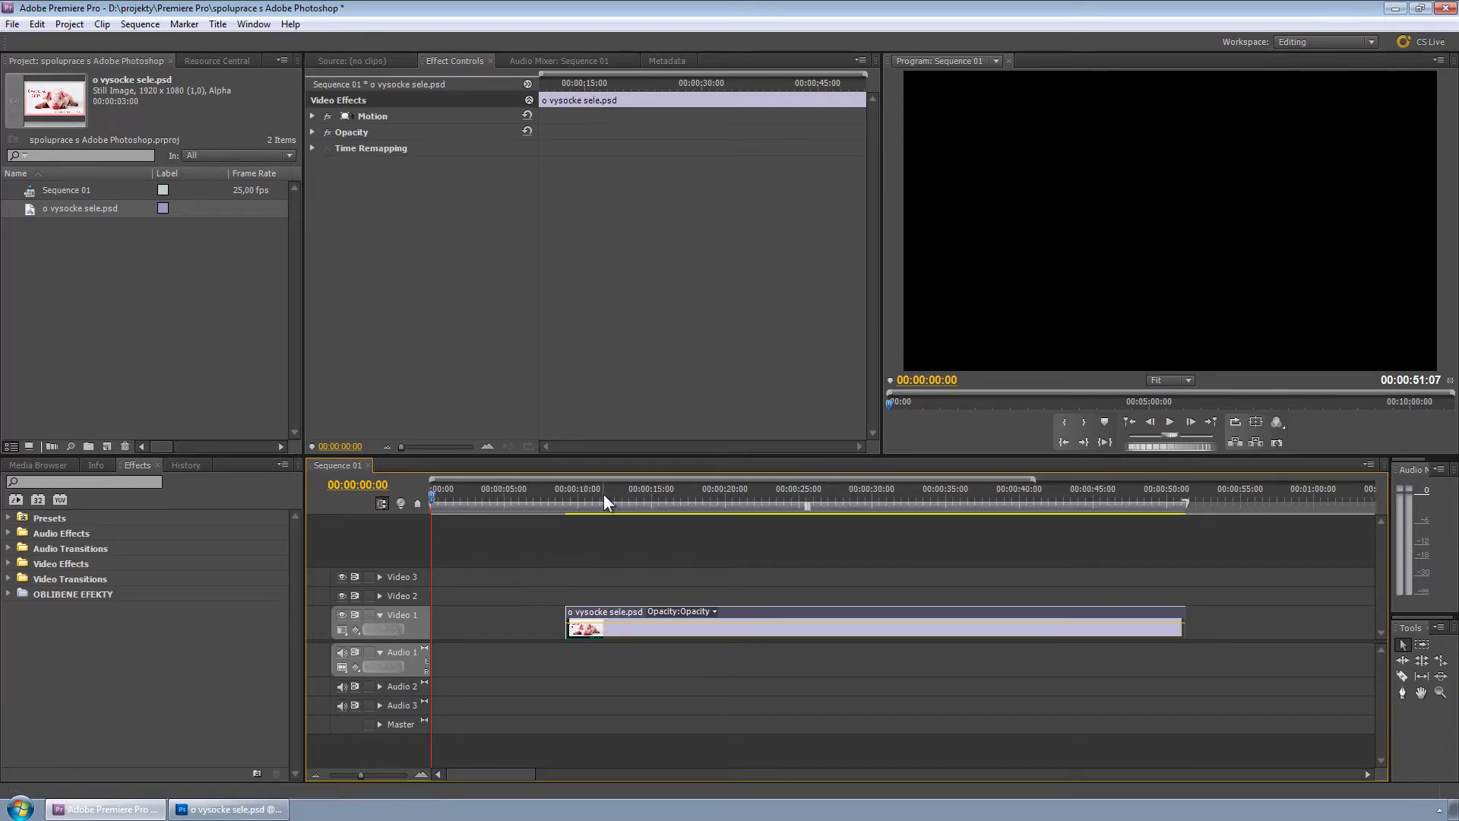
pyautogui.moveTo(662, 496); pyautogui.dragTo(670, 496)
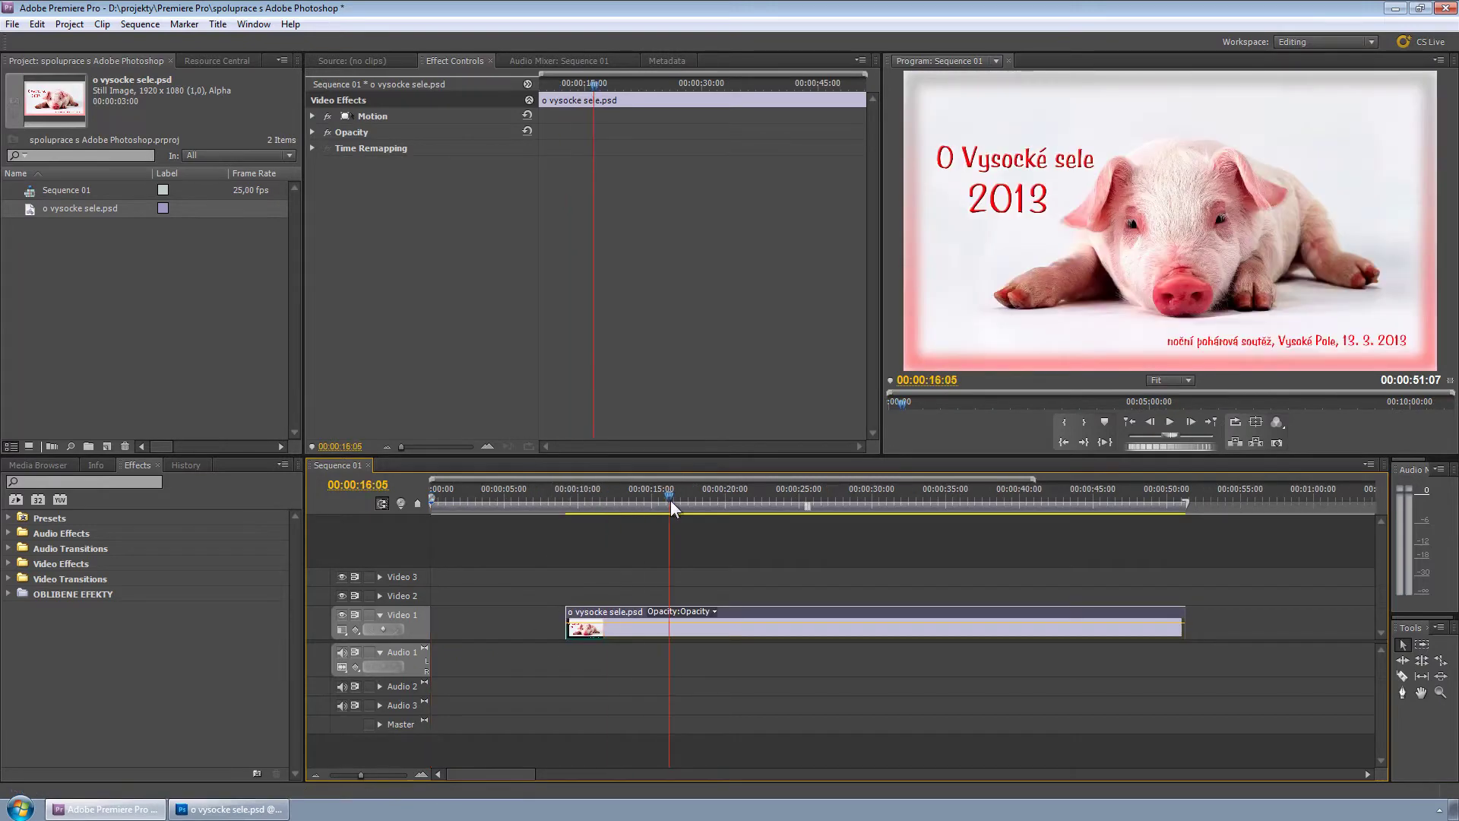
pyautogui.doubleClick(70, 274)
# Import the PSD as Merged Layers without ram and O Vysocké sele, and place it on Video 2
pyautogui.click(414, 339)
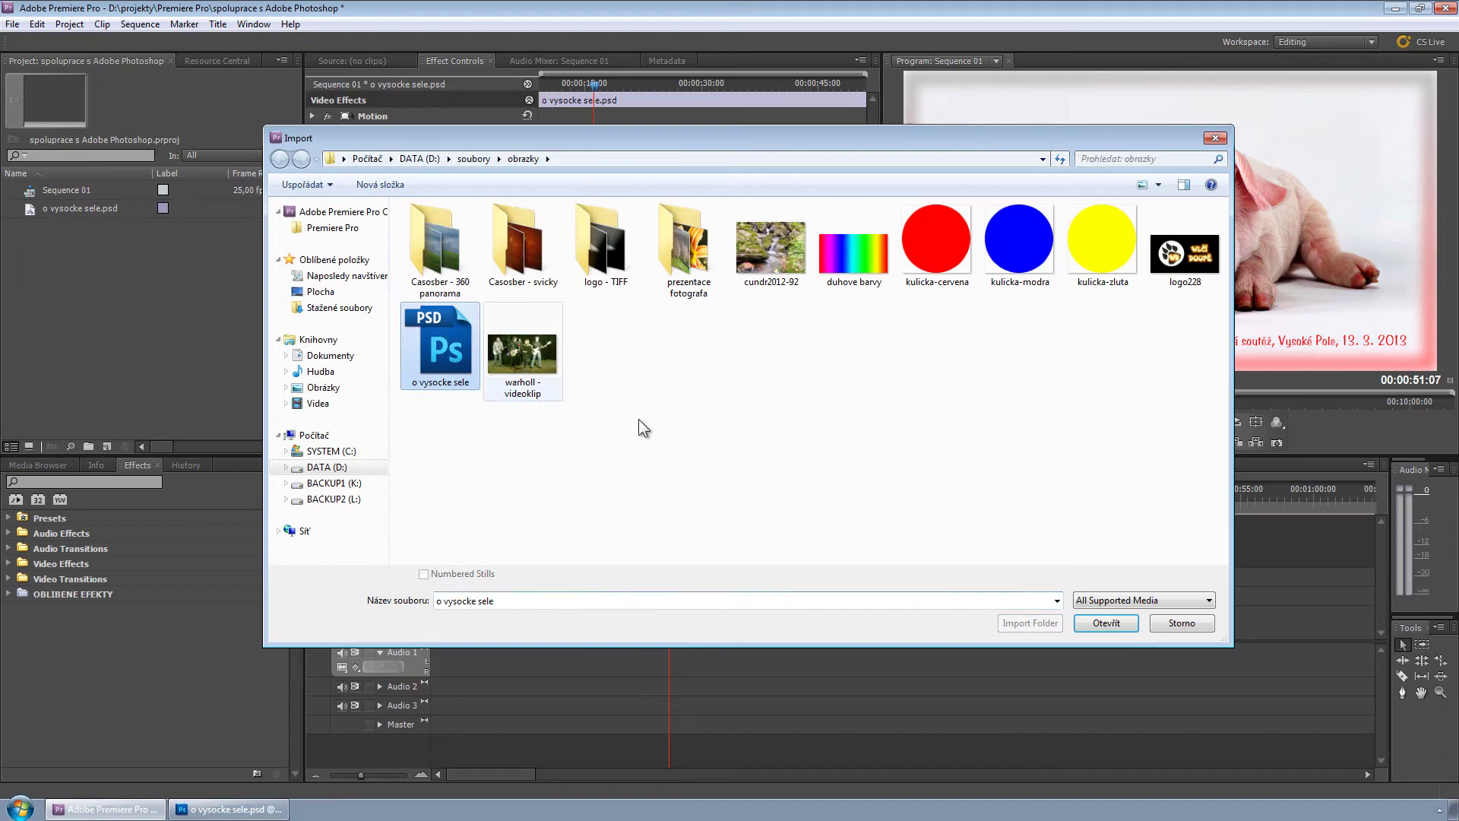
pyautogui.click(1095, 627)
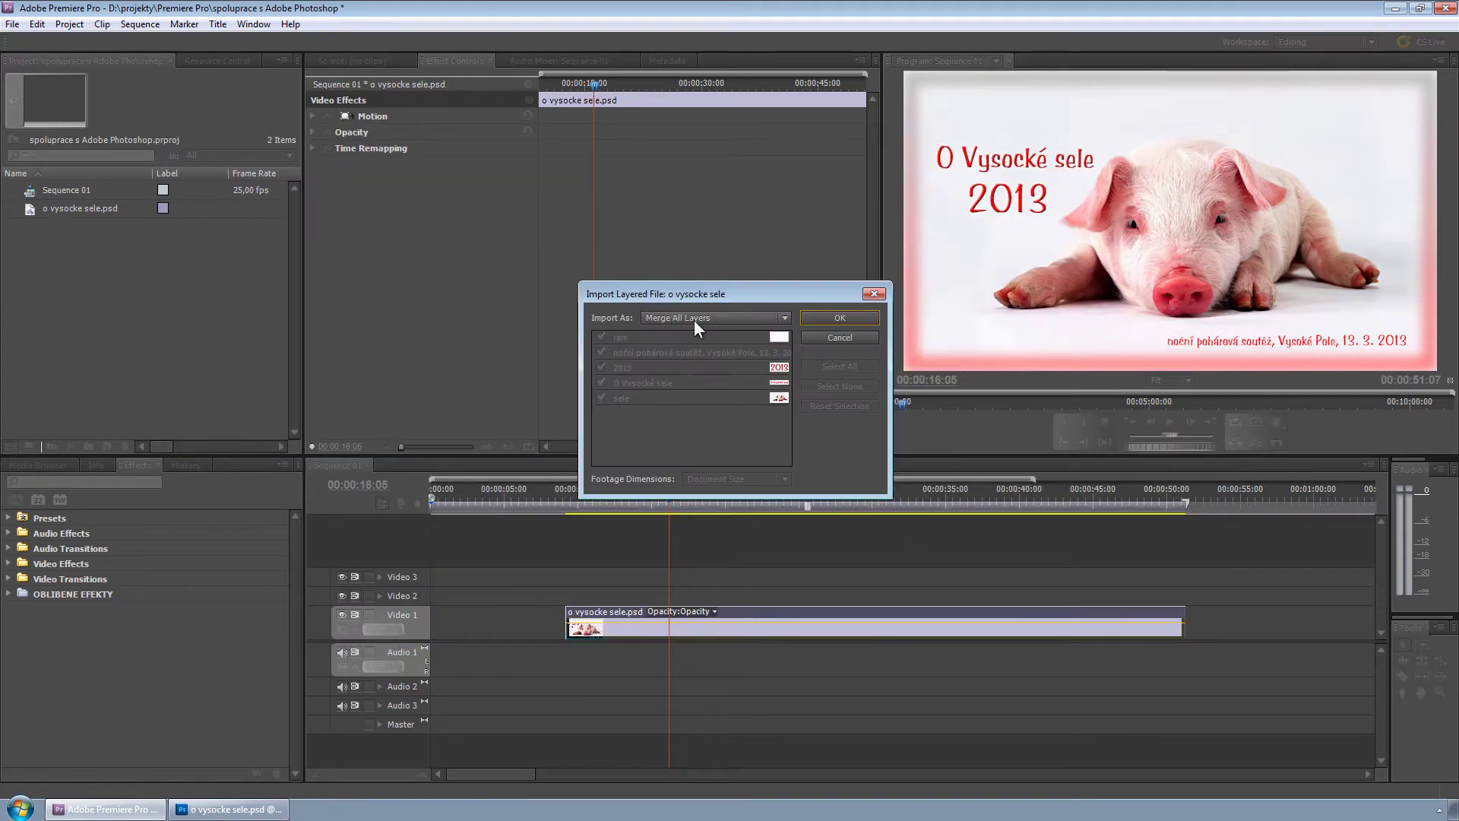
pyautogui.click(696, 318)
pyautogui.click(746, 354)
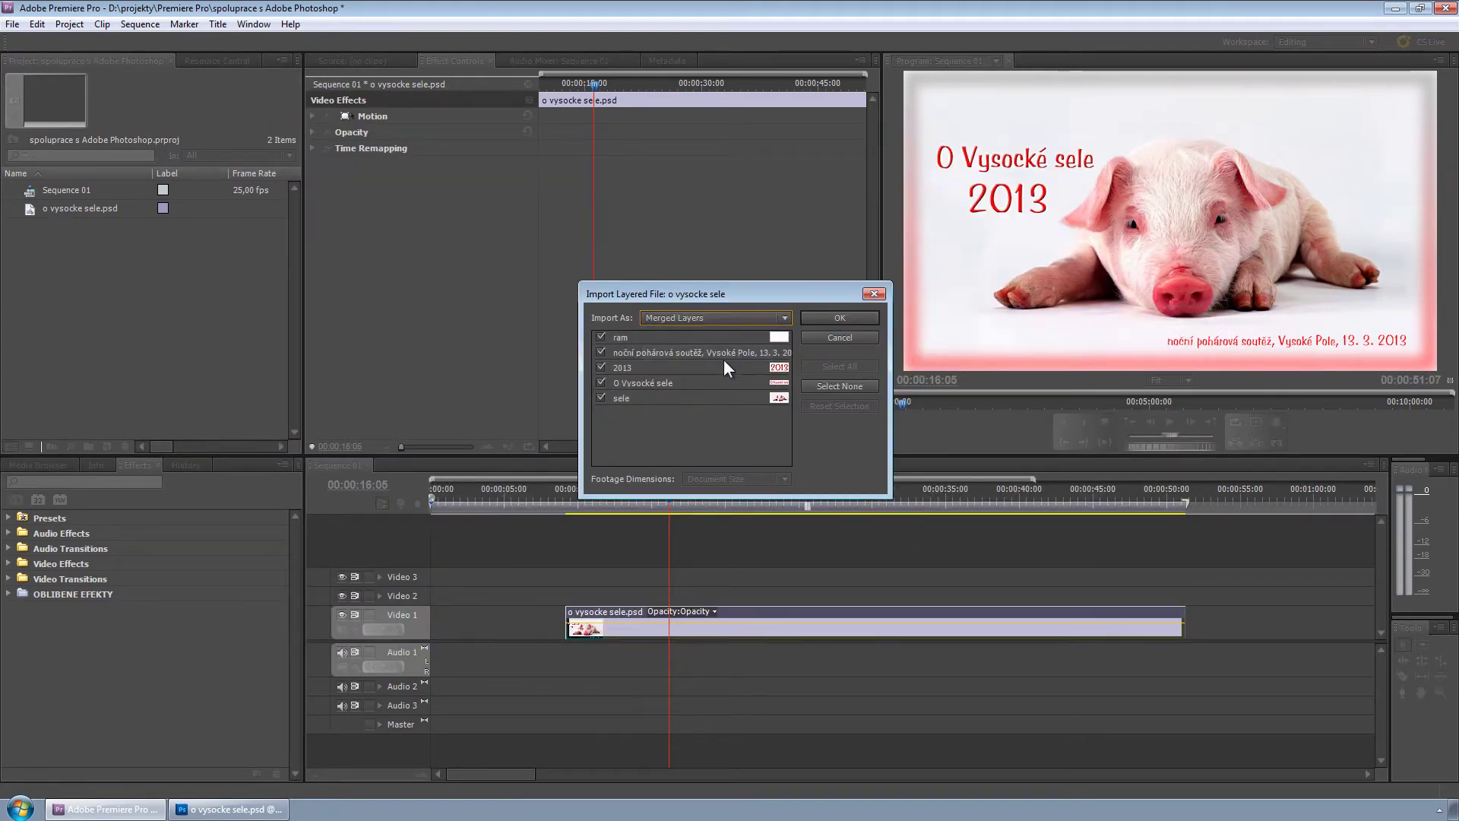
pyautogui.click(602, 337)
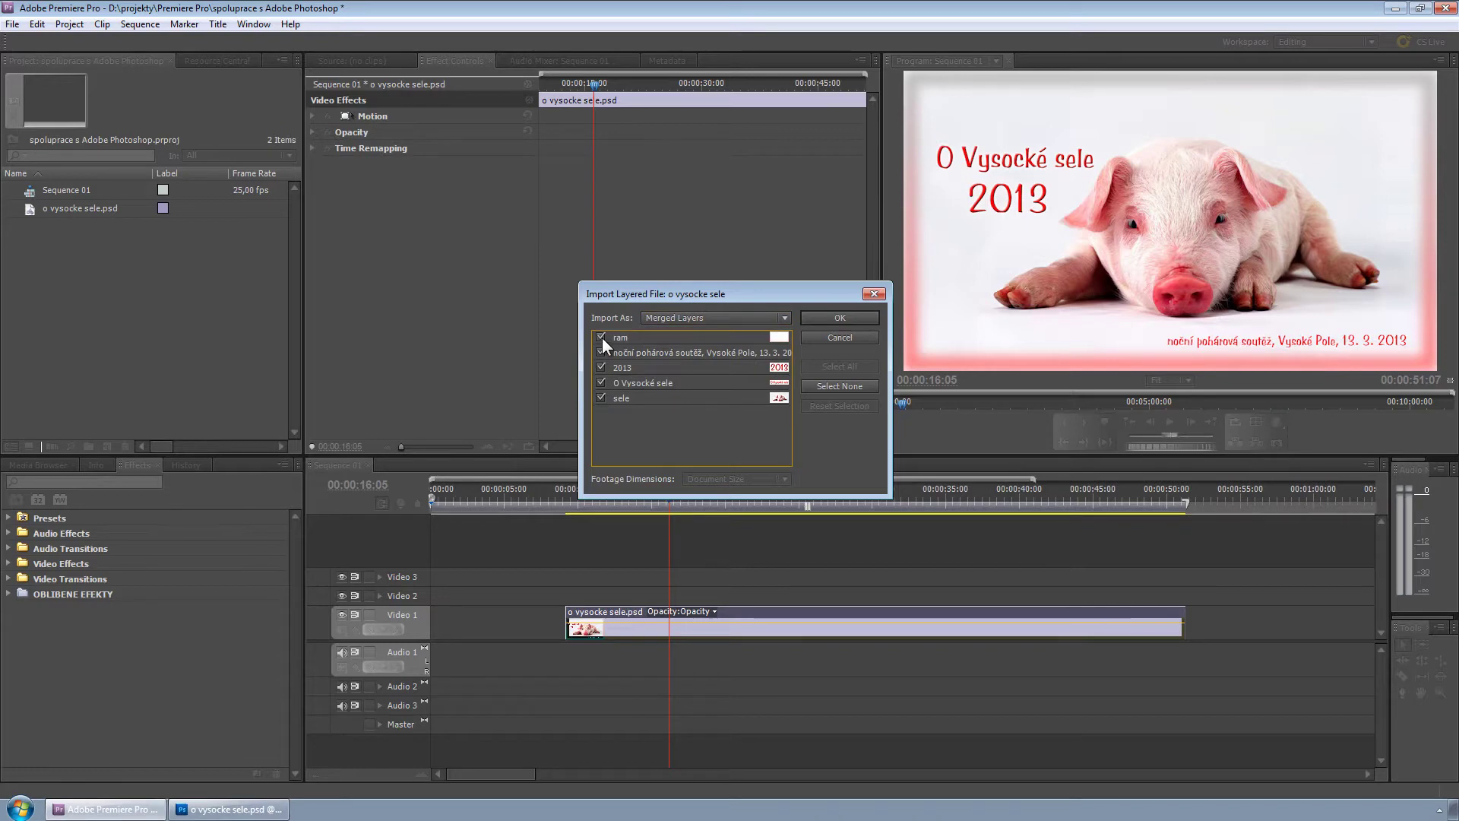
pyautogui.click(601, 337)
pyautogui.click(602, 380)
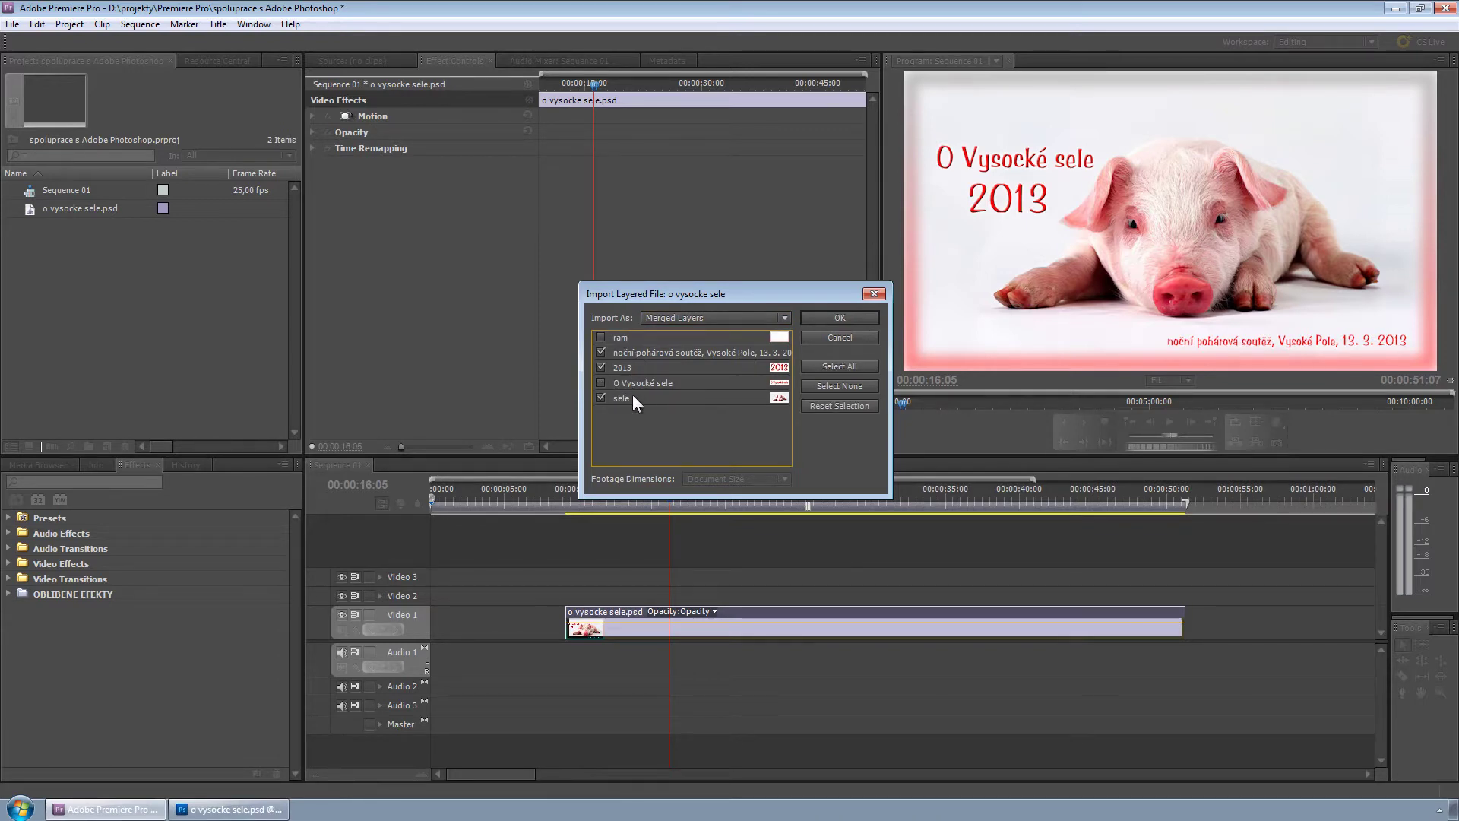
pyautogui.click(811, 313)
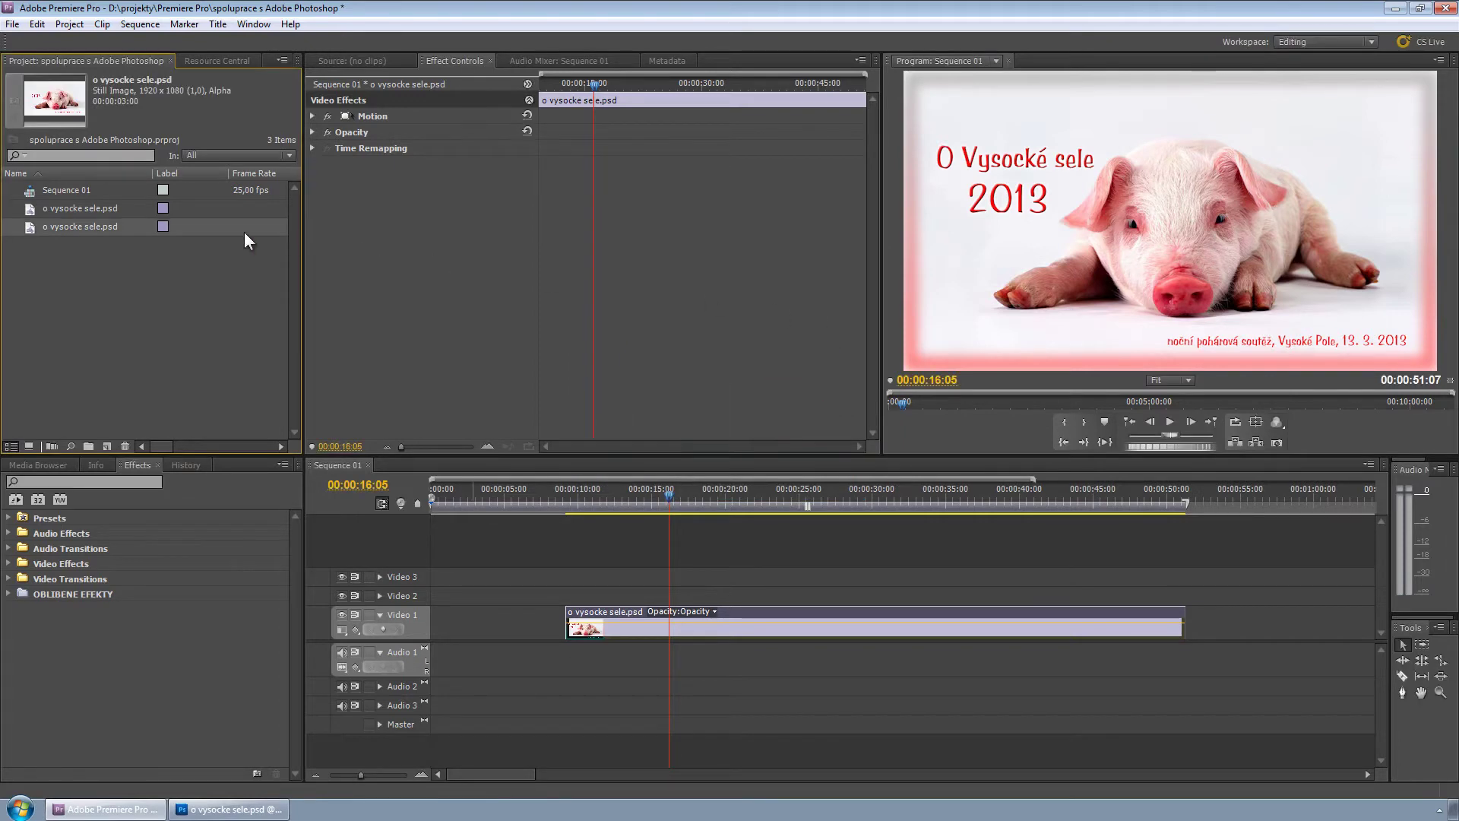
pyautogui.moveTo(60, 246); pyautogui.dragTo(643, 600)
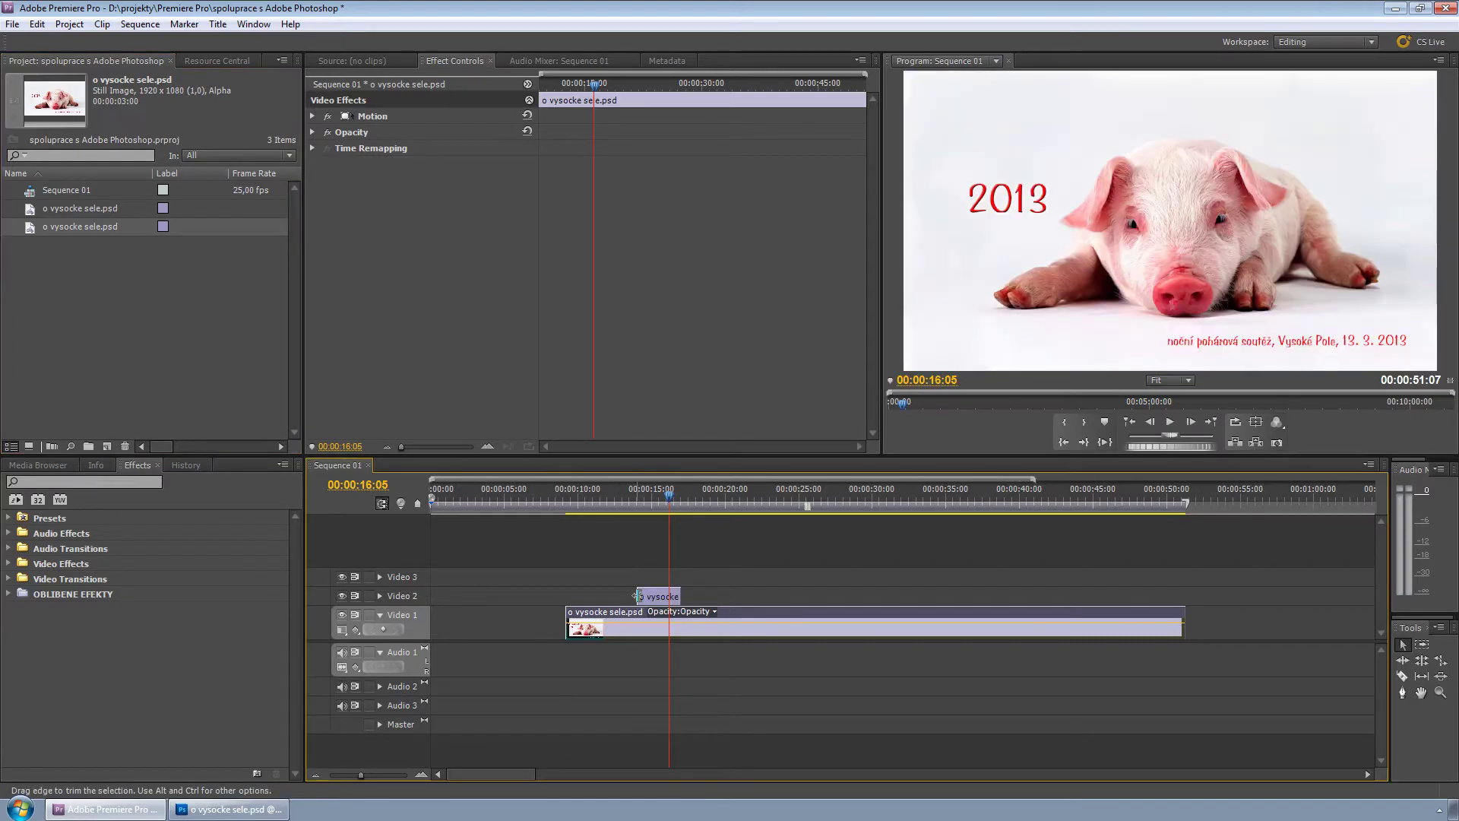
# Import o vysocke sele.psd as Individual Layers, excluding the 2013 and O Vysocké sele layers
pyautogui.doubleClick(96, 320)
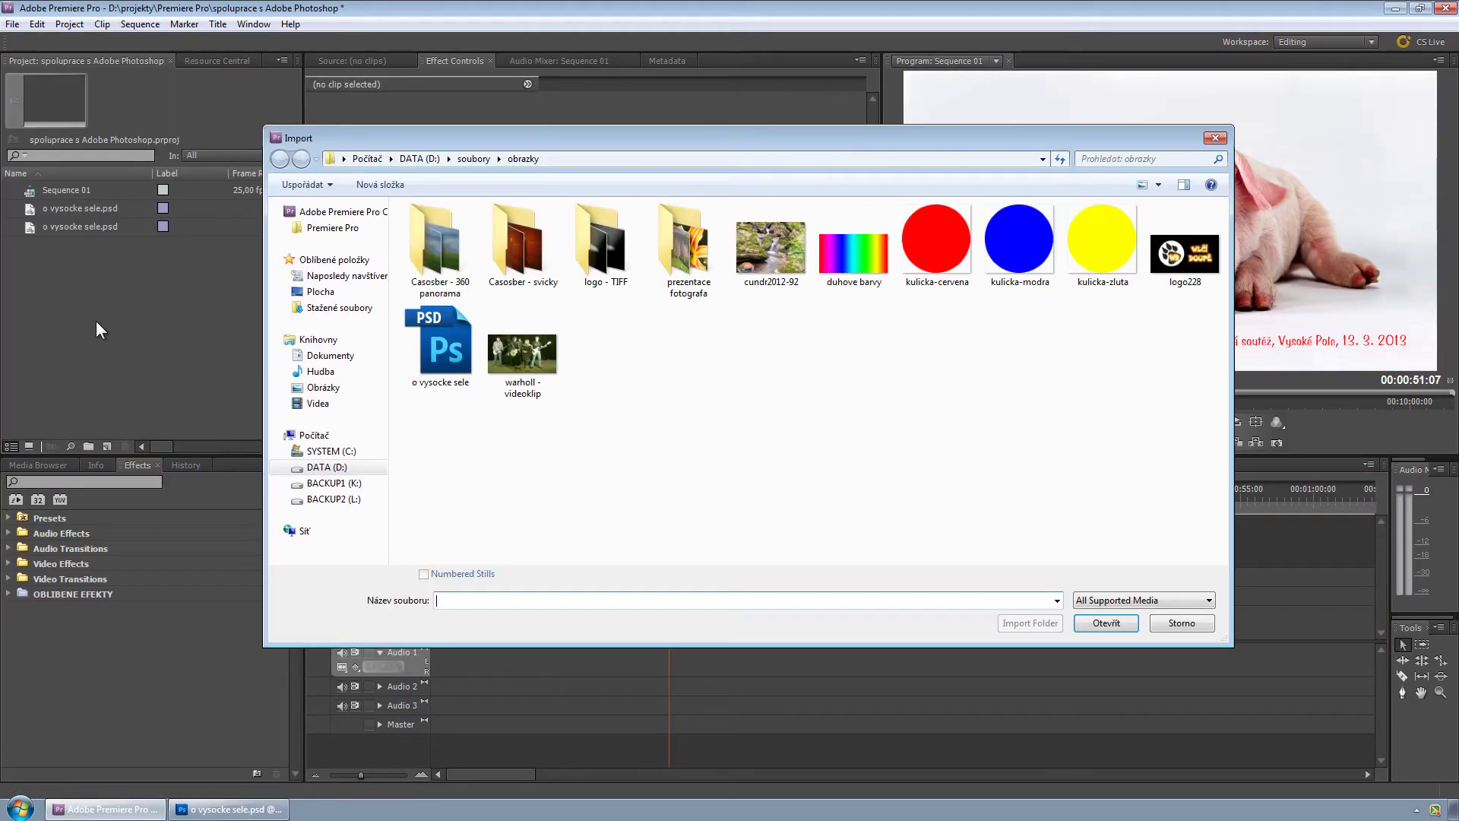
pyautogui.click(441, 346)
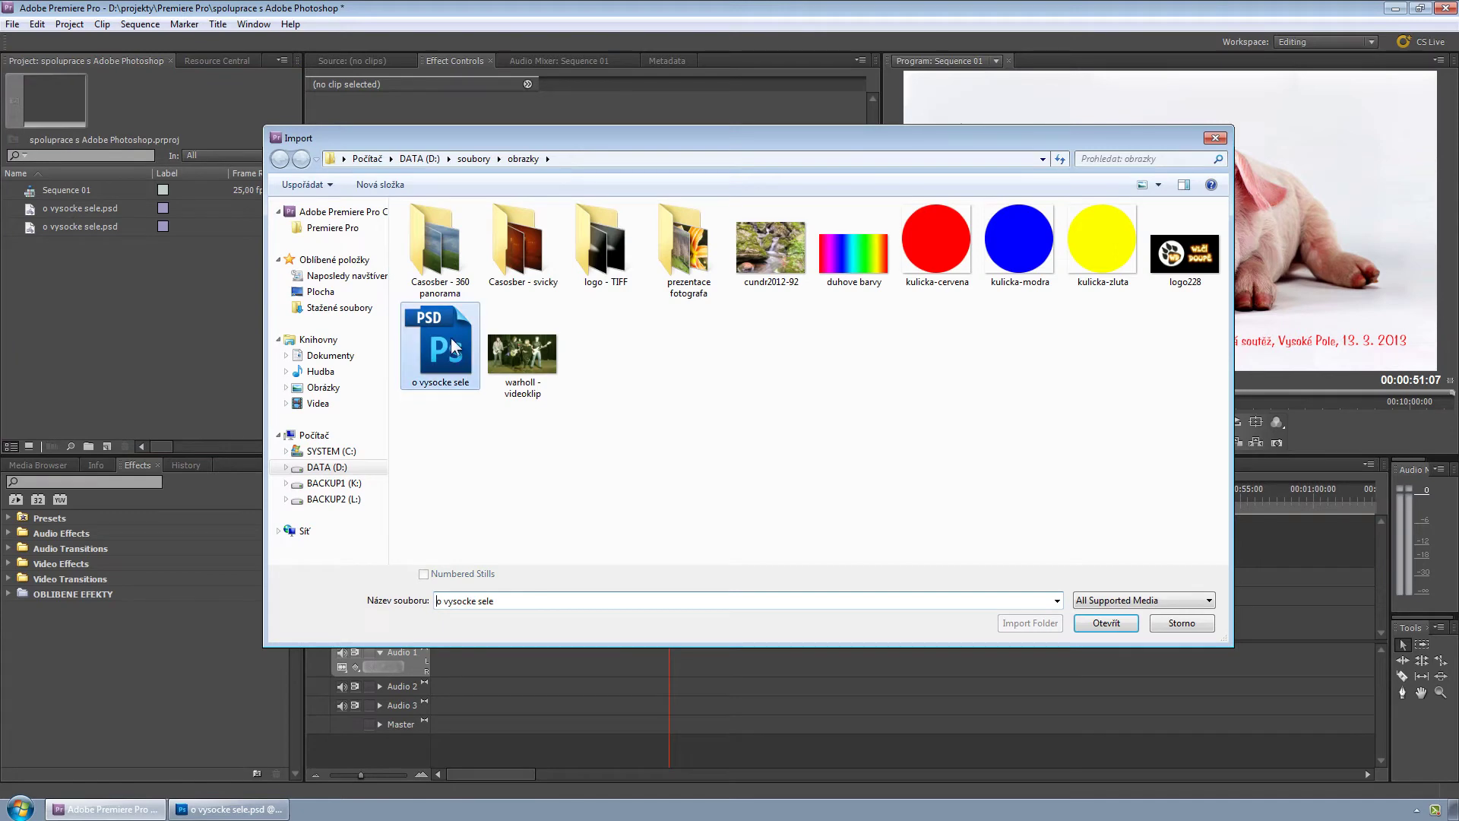
pyautogui.click(1094, 621)
pyautogui.click(757, 317)
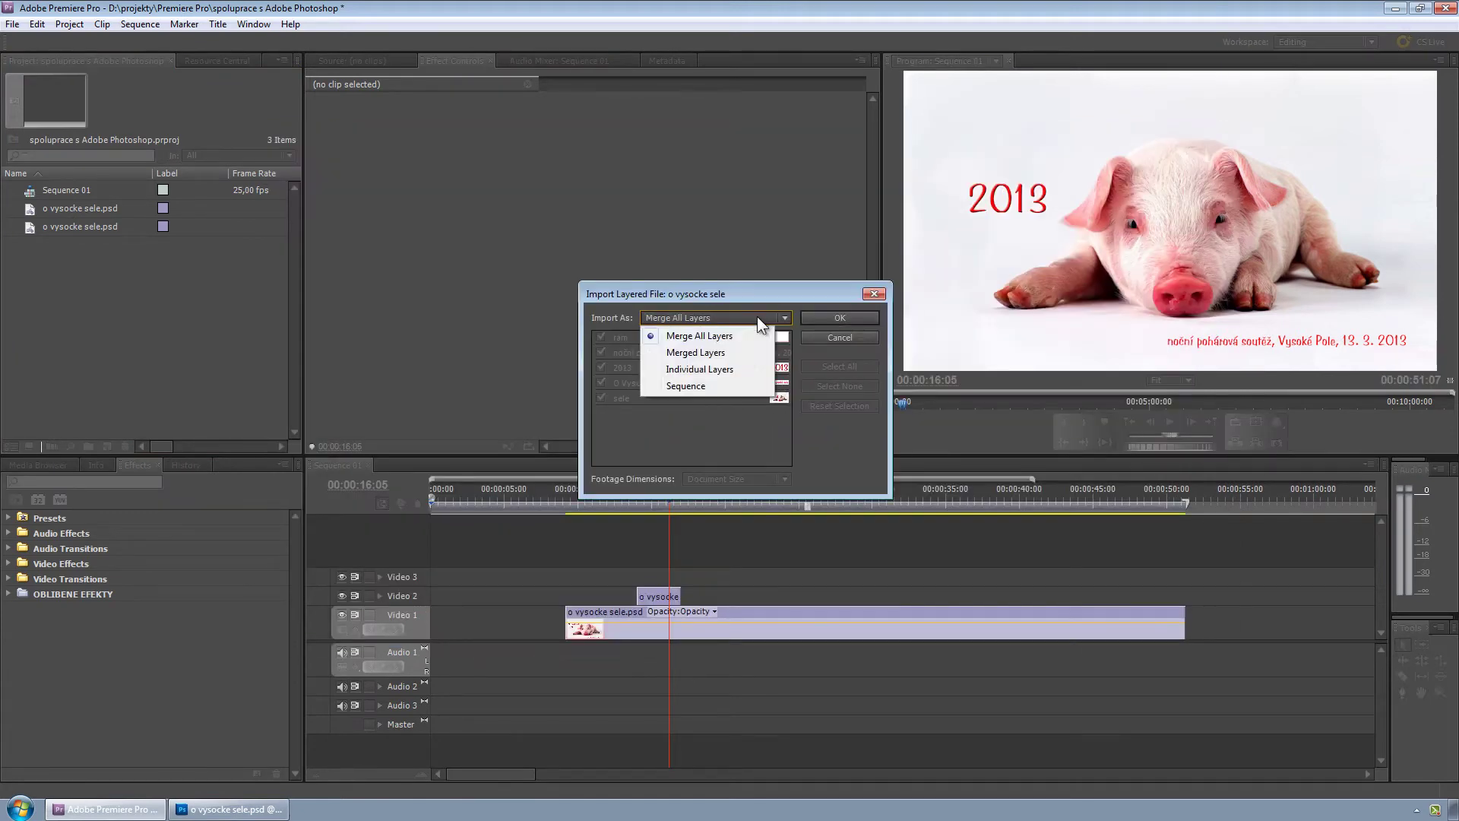
pyautogui.click(734, 368)
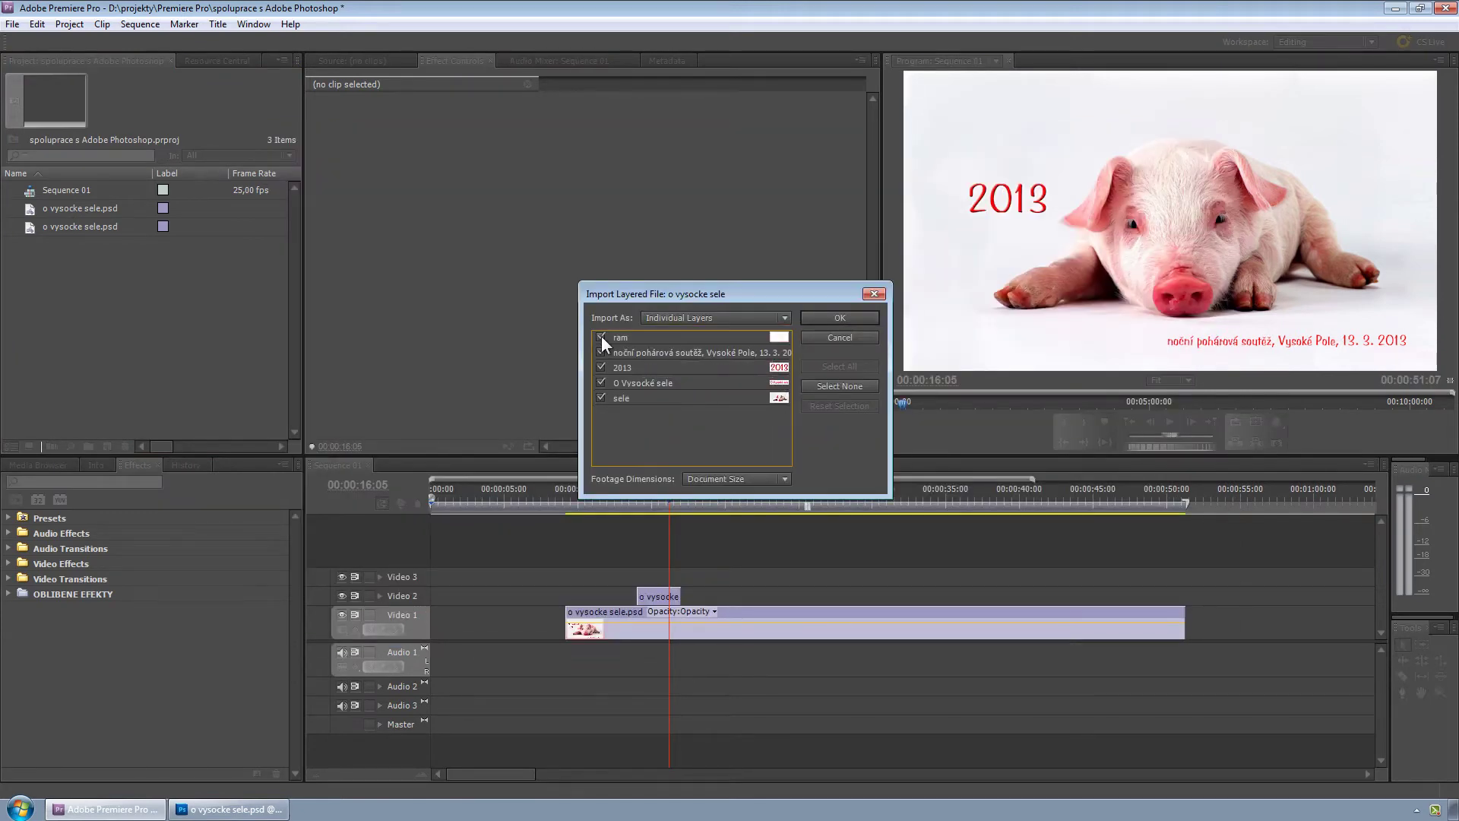
pyautogui.click(600, 382)
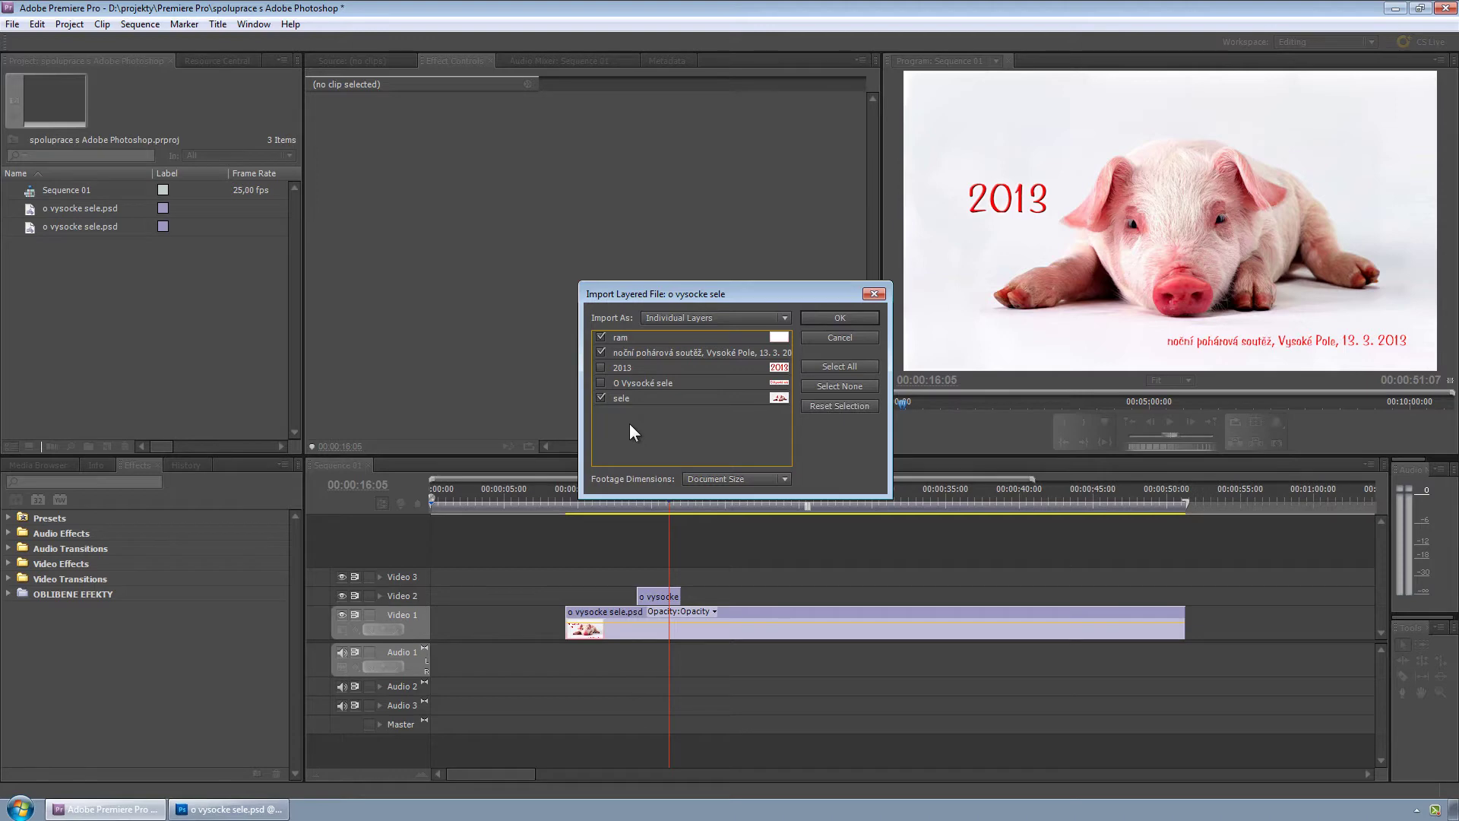
pyautogui.click(818, 317)
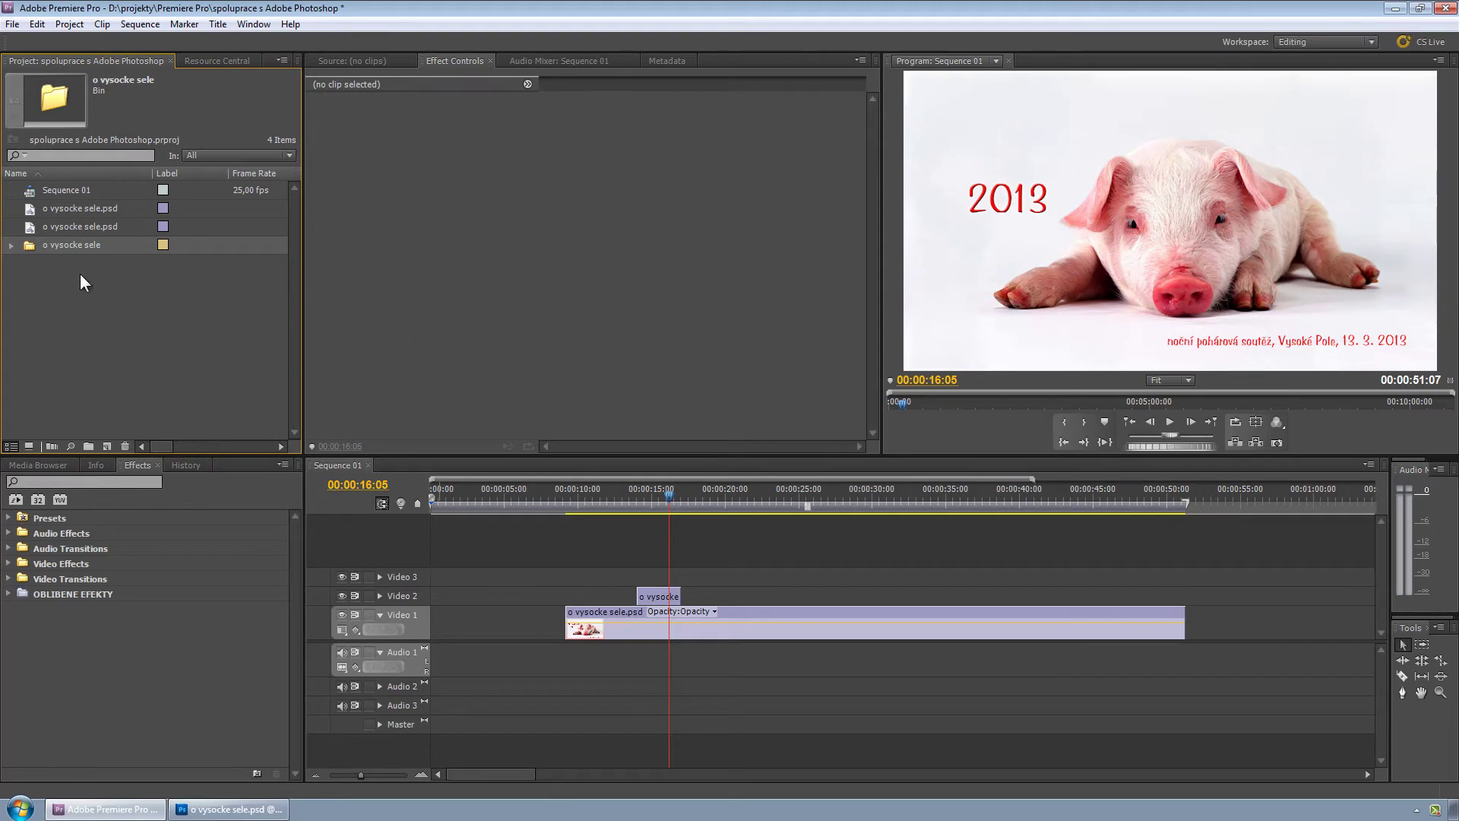
# Add the ram, noční pohárová soutěž and sele clips from the new bin after the poster on Video 1
pyautogui.click(11, 245)
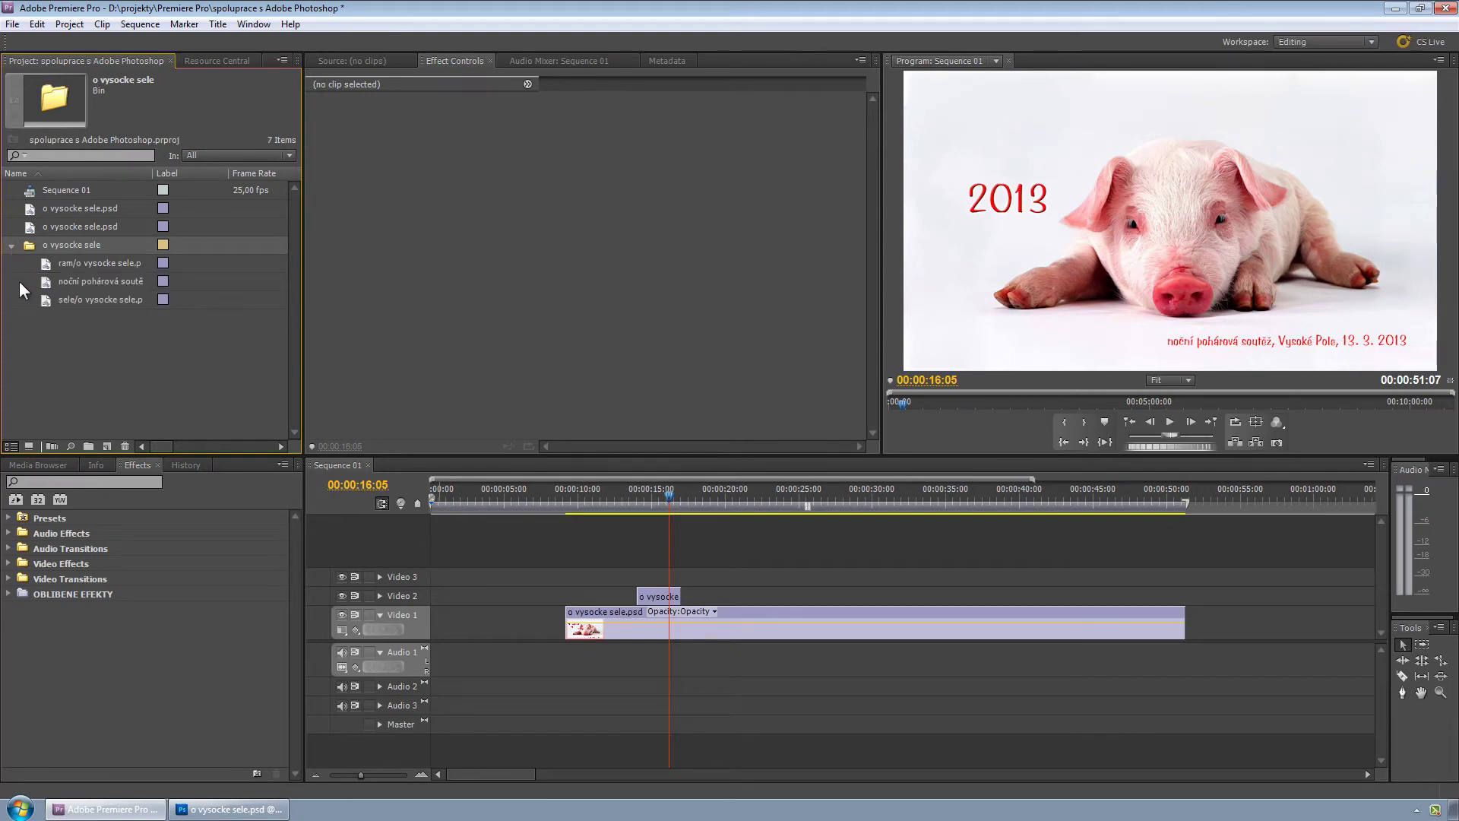
pyautogui.click(39, 334)
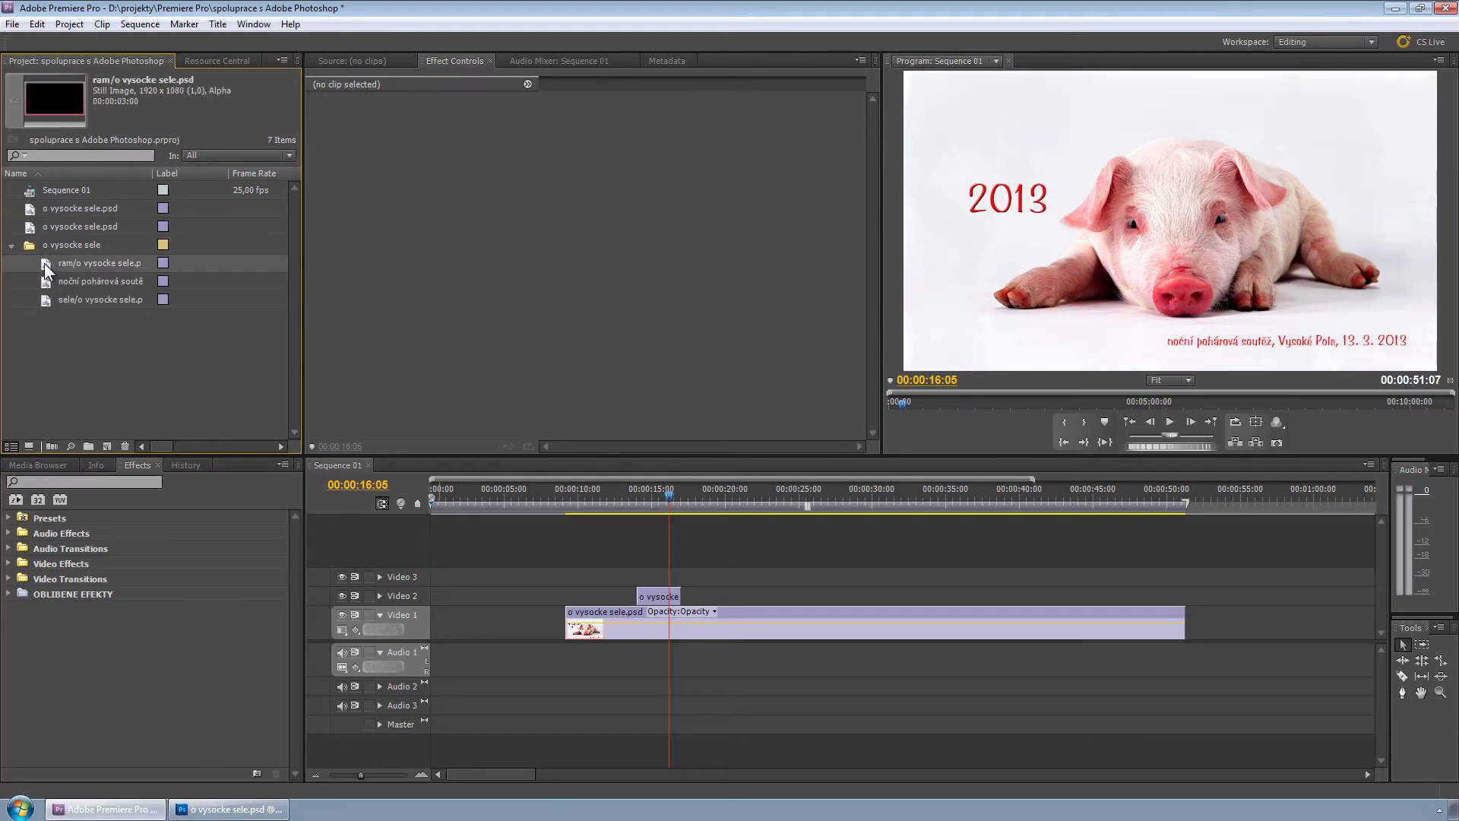
pyautogui.moveTo(23, 262); pyautogui.dragTo(66, 303)
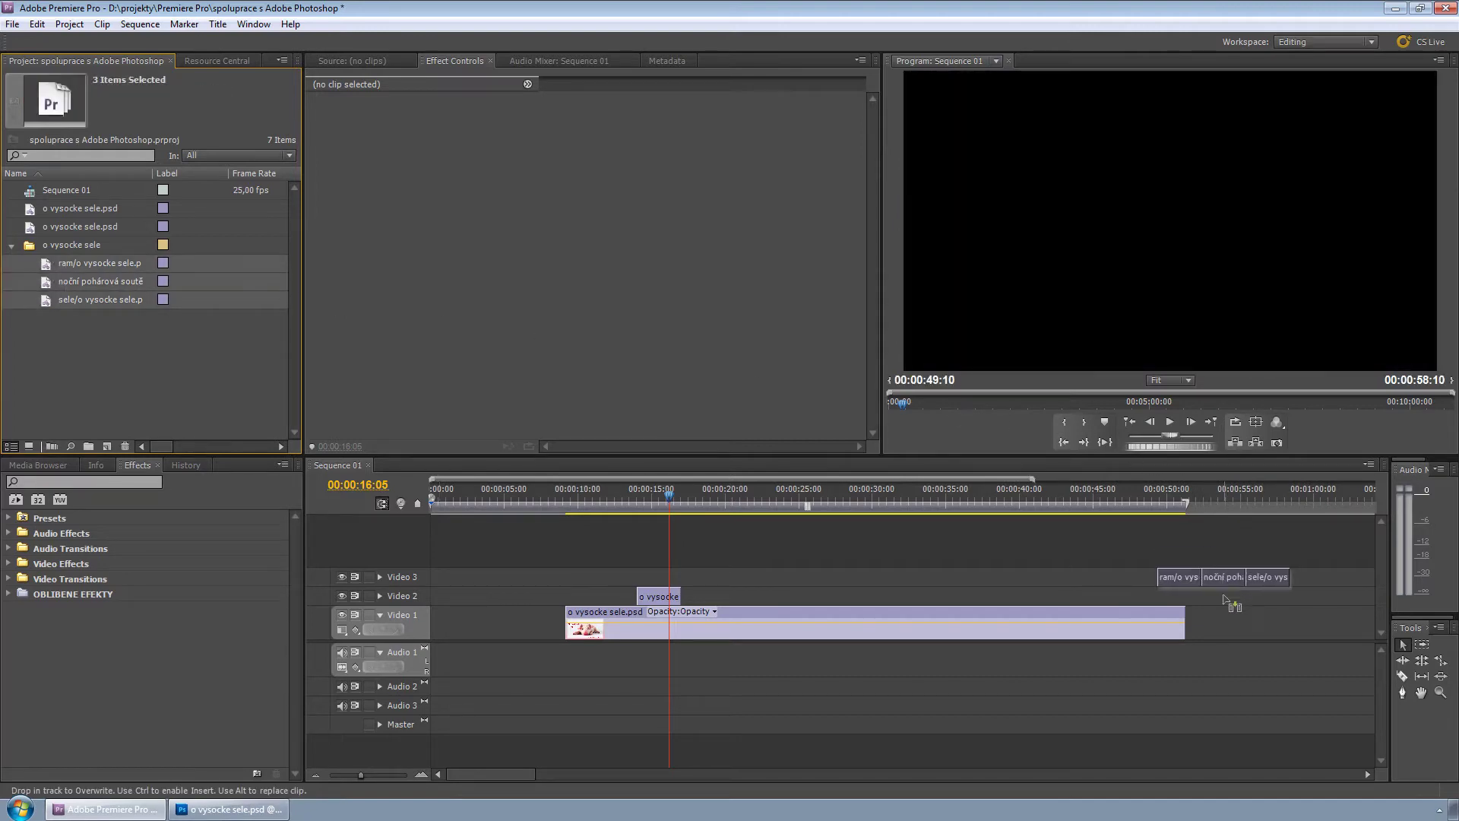
pyautogui.moveTo(1167, 473); pyautogui.dragTo(1189, 619)
# Stack the end clips: sele on Video 1, the date title on Video 2, ram on Video 3
pyautogui.moveTo(1203, 498); pyautogui.dragTo(1289, 491)
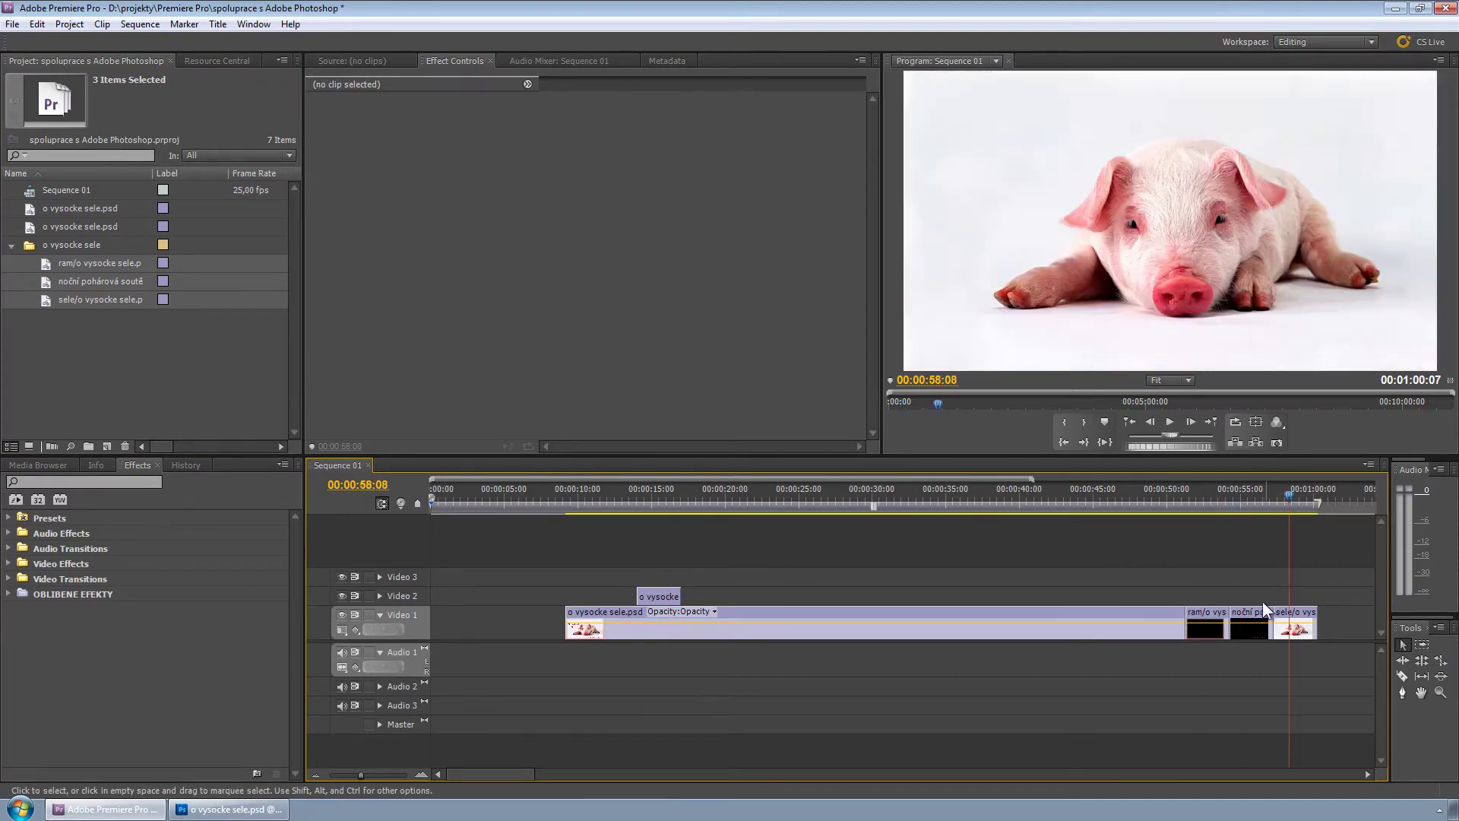
pyautogui.moveTo(1254, 609); pyautogui.dragTo(1296, 598)
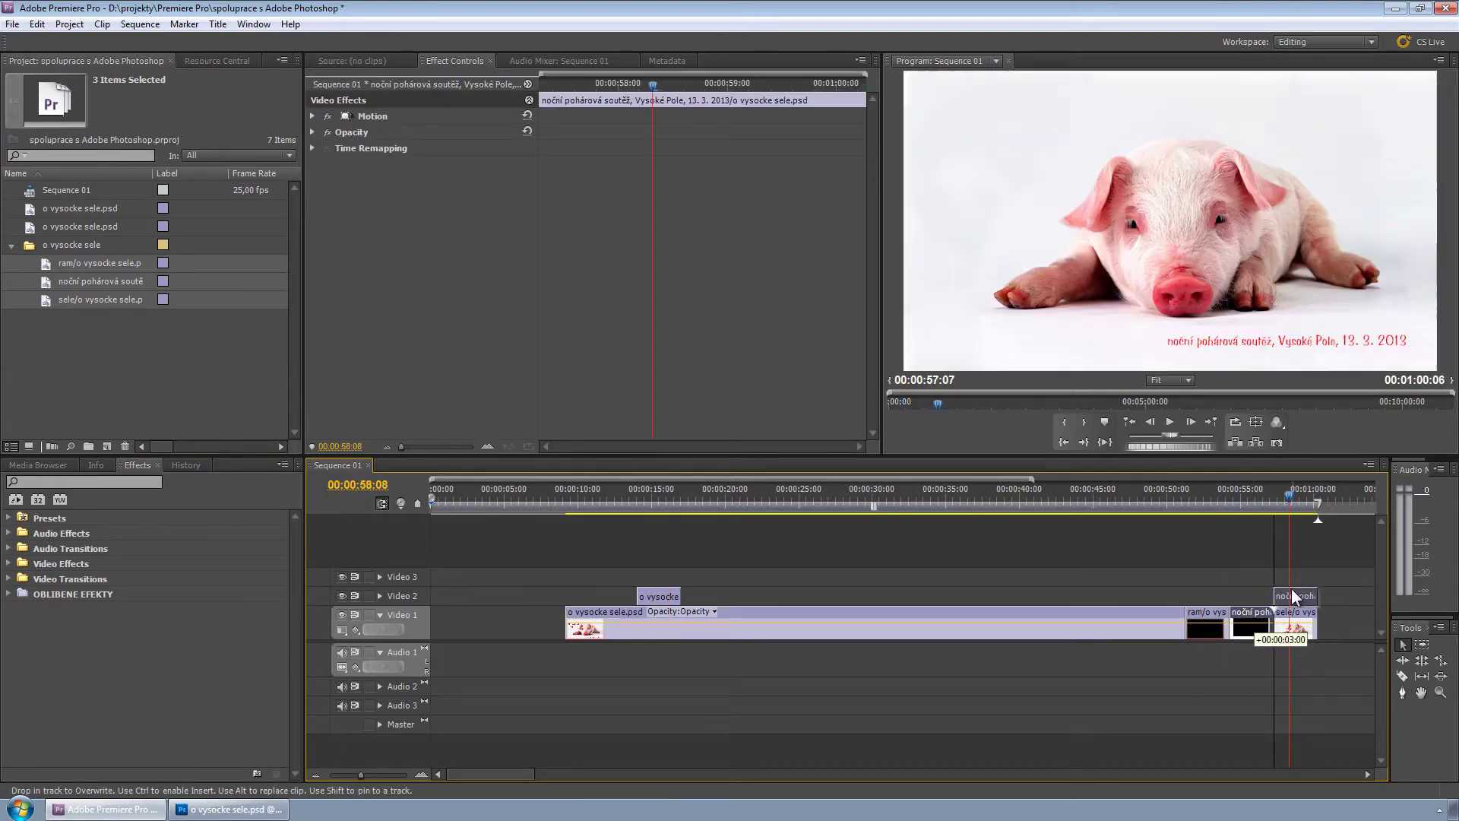
pyautogui.moveTo(1207, 613)
pyautogui.mouseDown()
pyautogui.moveTo(1266, 571)
pyautogui.moveTo(1295, 578)
pyautogui.mouseUp()
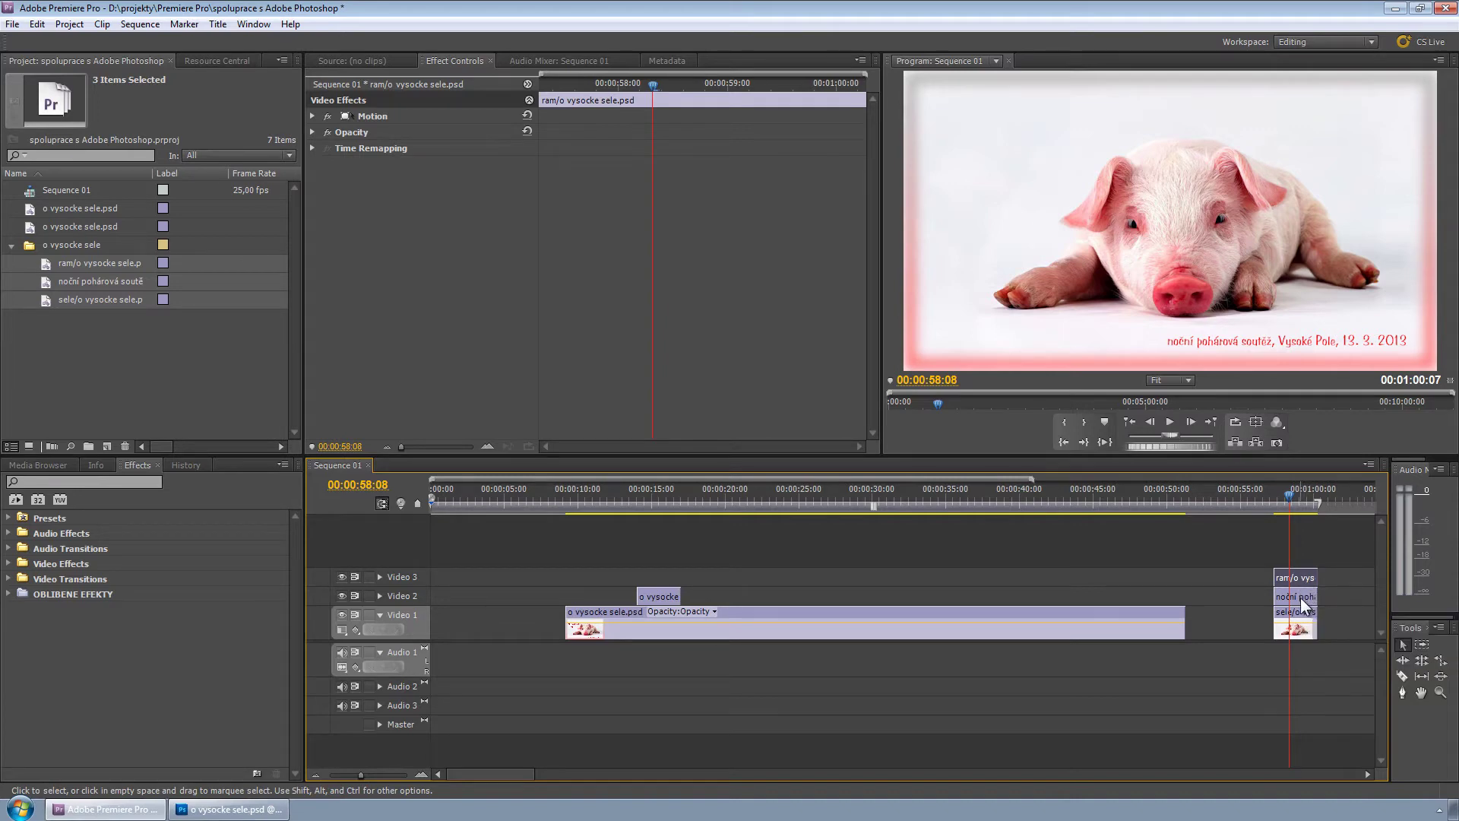
# Enable Position keyframes in the date title clip's Motion settings
pyautogui.click(1306, 597)
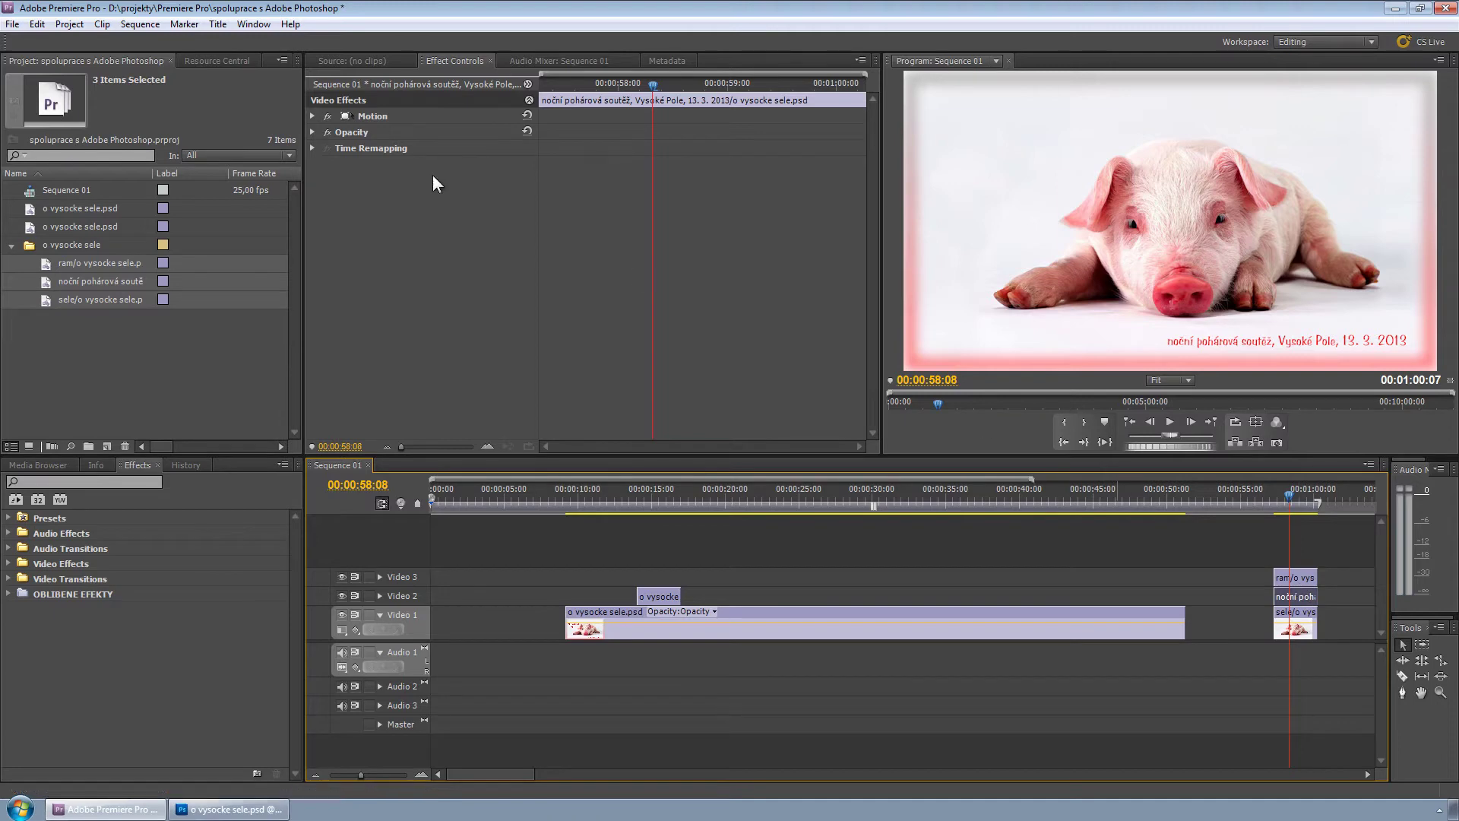
pyautogui.click(311, 116)
pyautogui.click(338, 131)
# Set the title's first Position X keyframe to -900 so it slides in, and preview it
pyautogui.moveTo(652, 83); pyautogui.dragTo(606, 83)
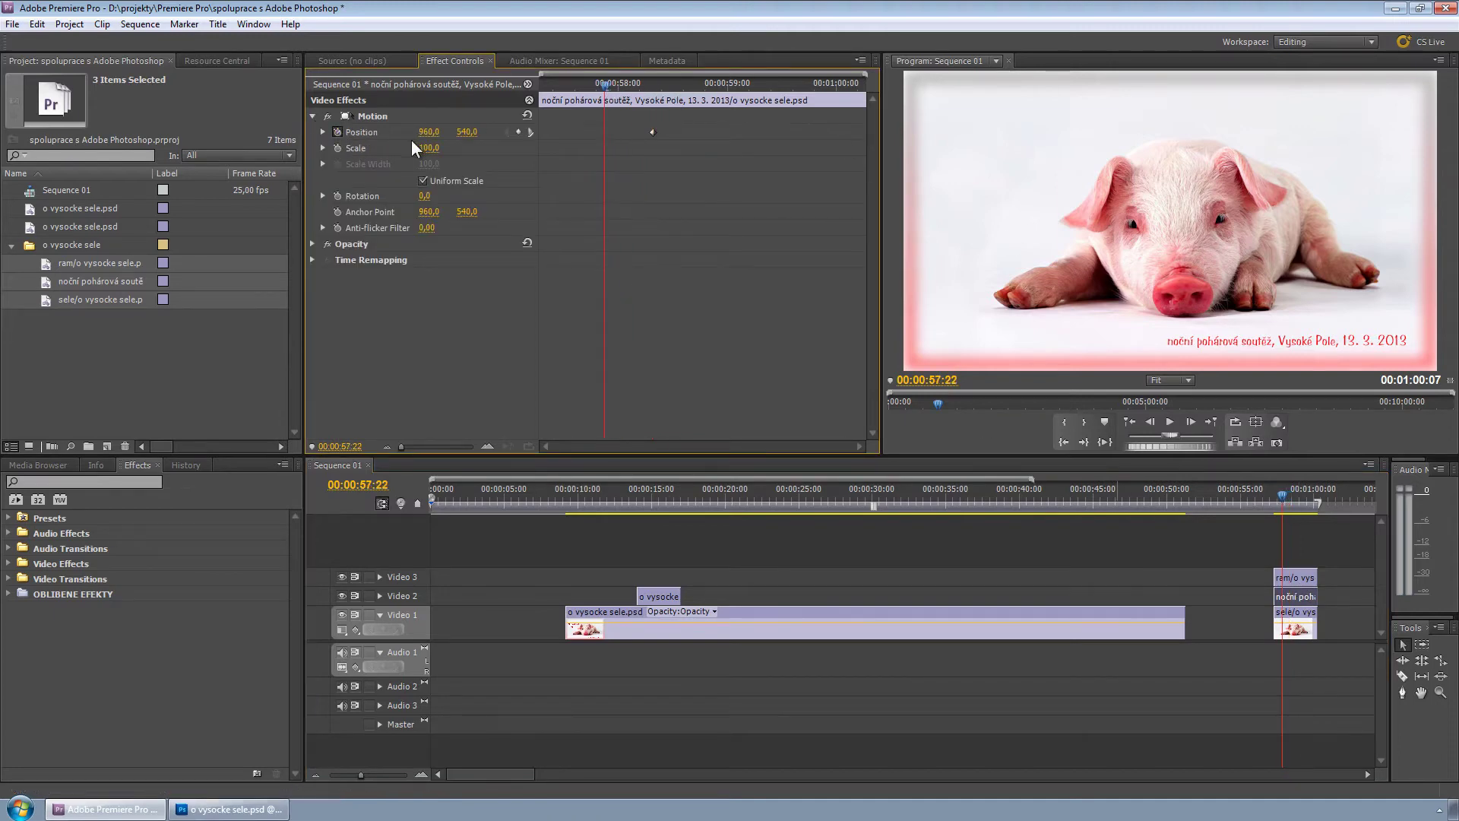
pyautogui.moveTo(430, 131); pyautogui.dragTo(380, 134)
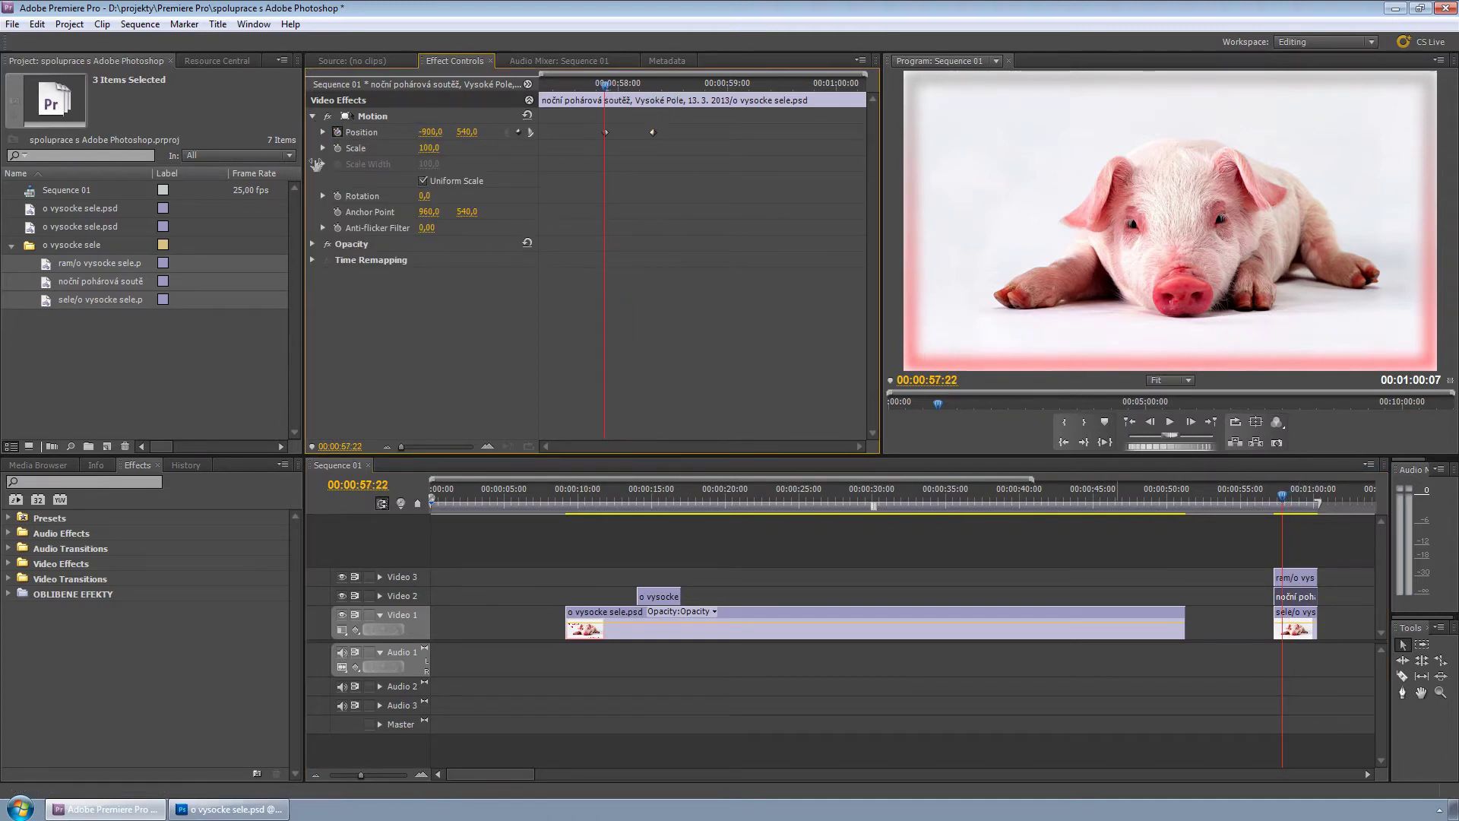
pyautogui.click(1169, 422)
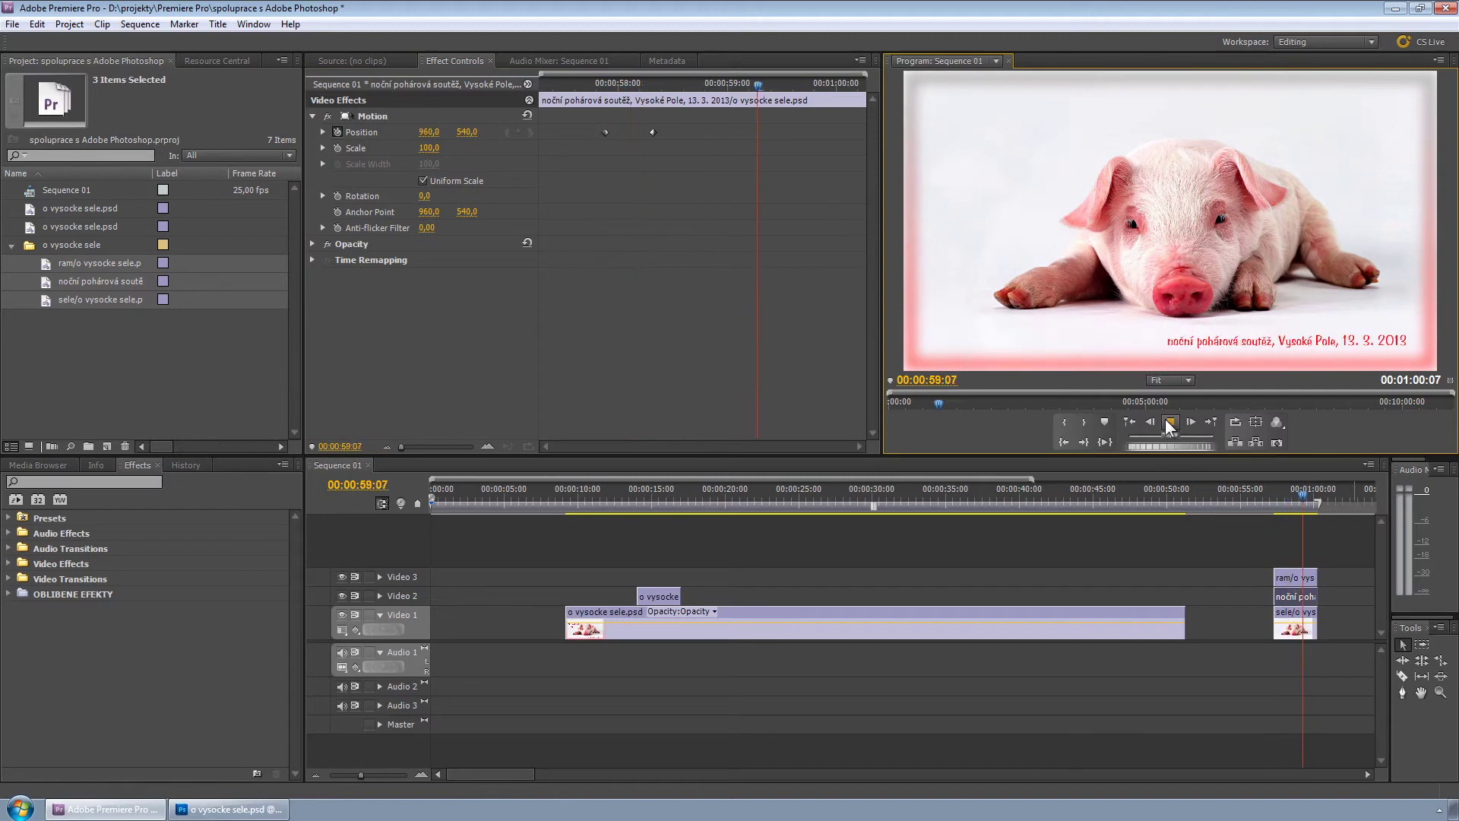
pyautogui.click(1169, 421)
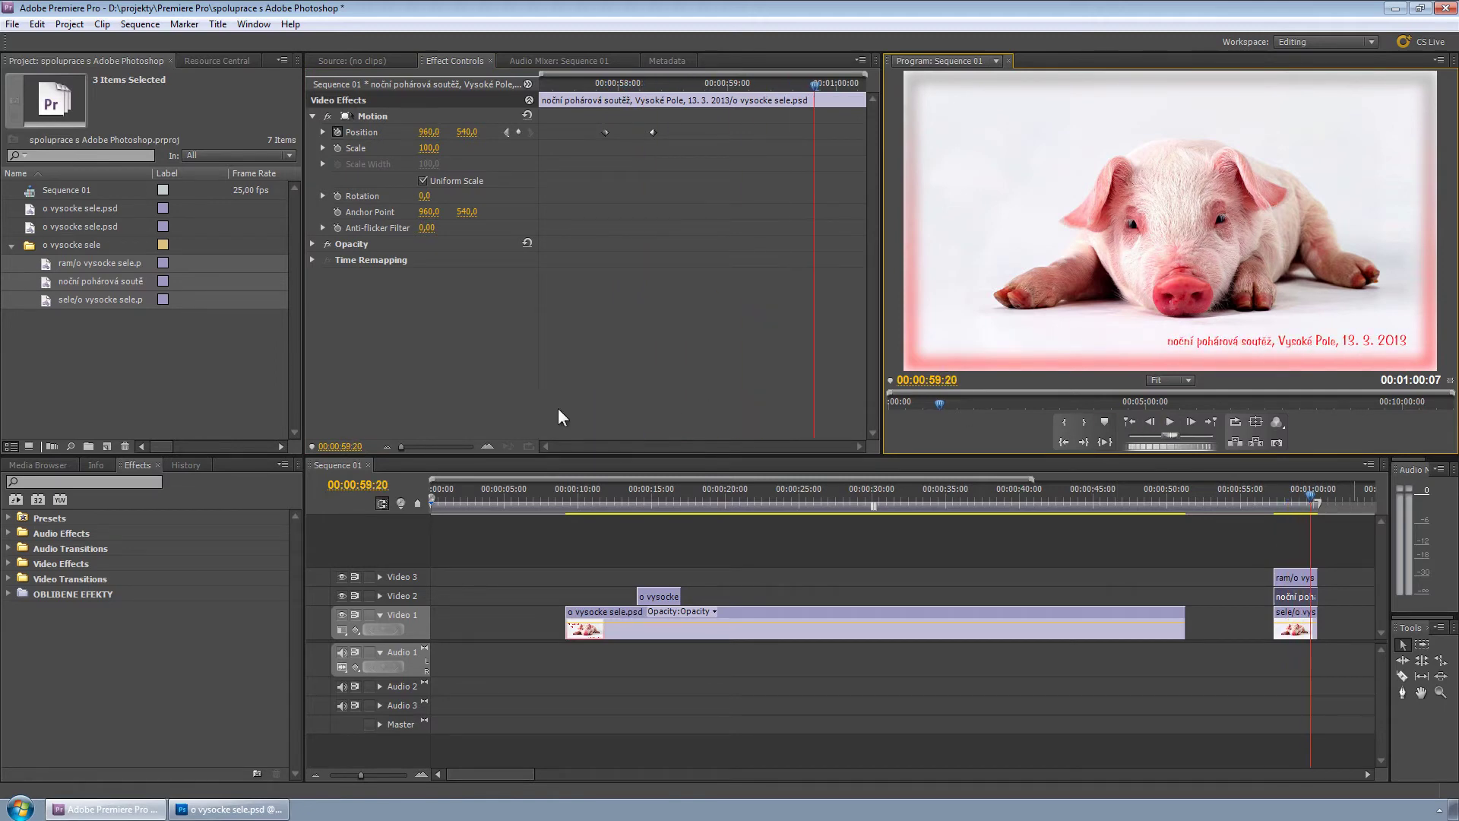
pyautogui.doubleClick(112, 368)
# Import o vysocke sele.psd with Import As set to Sequence, leaving out the ram frame layer
pyautogui.doubleClick(444, 330)
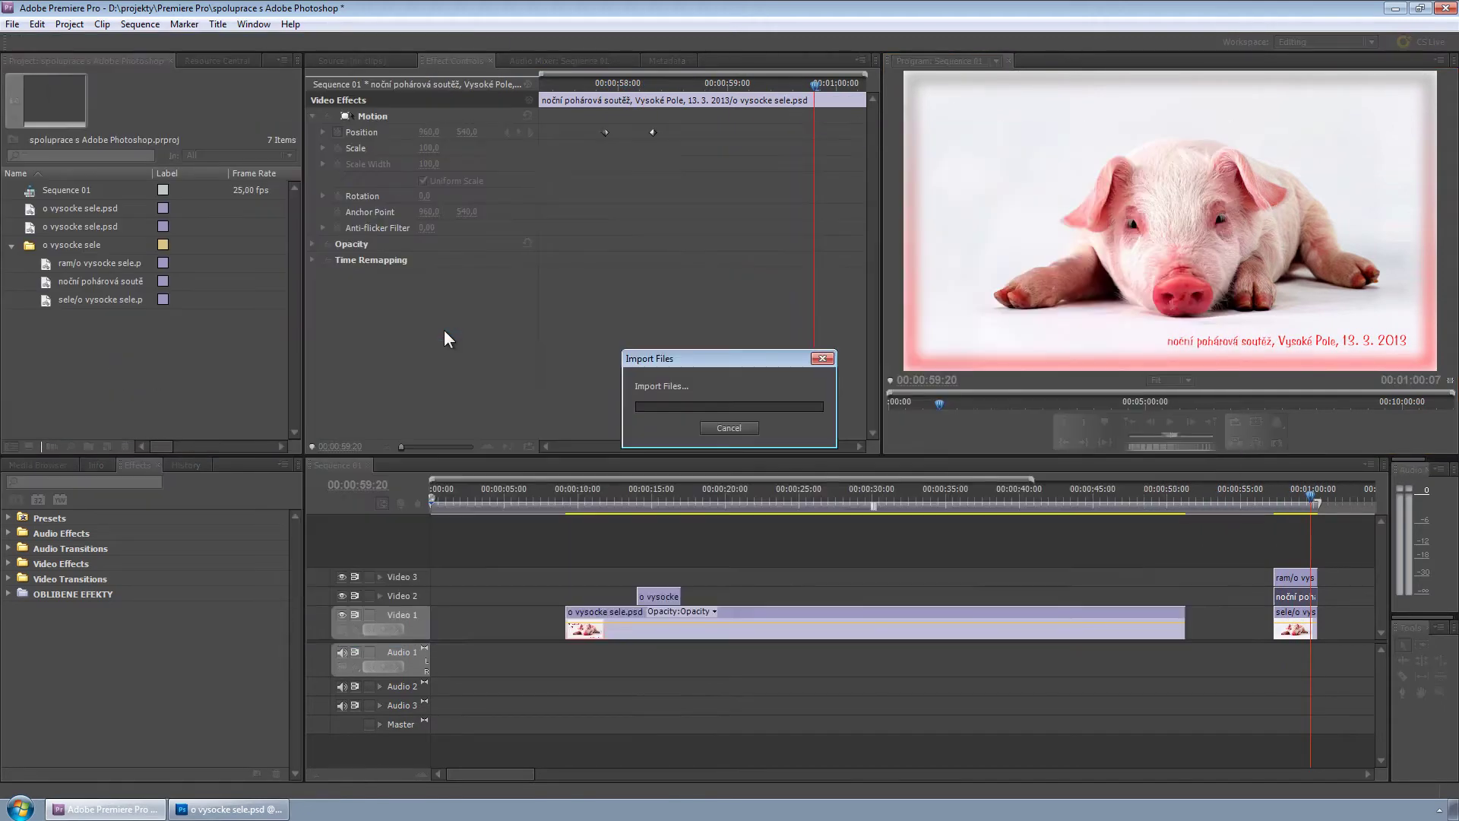
pyautogui.click(717, 315)
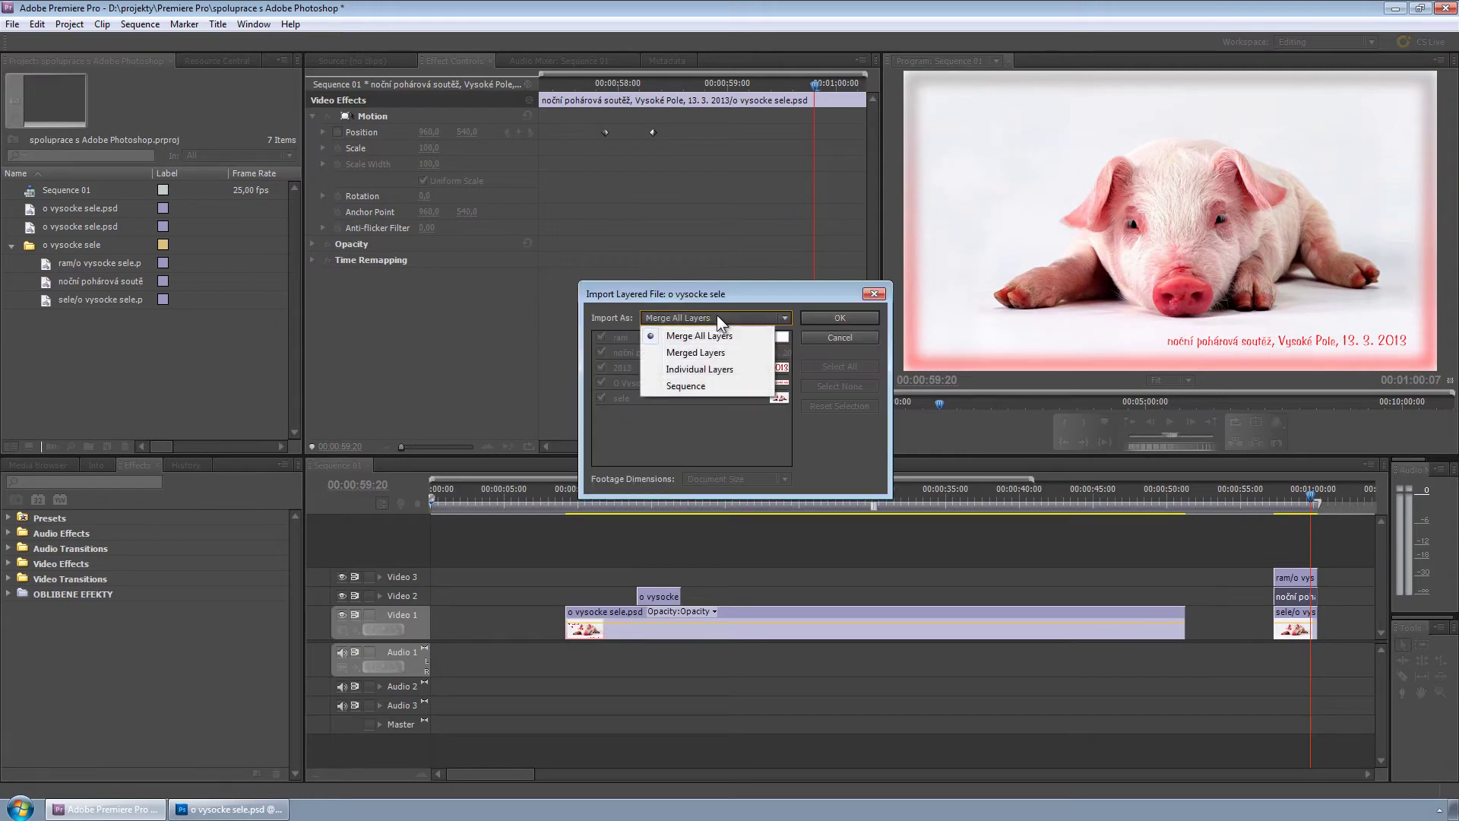
pyautogui.click(723, 387)
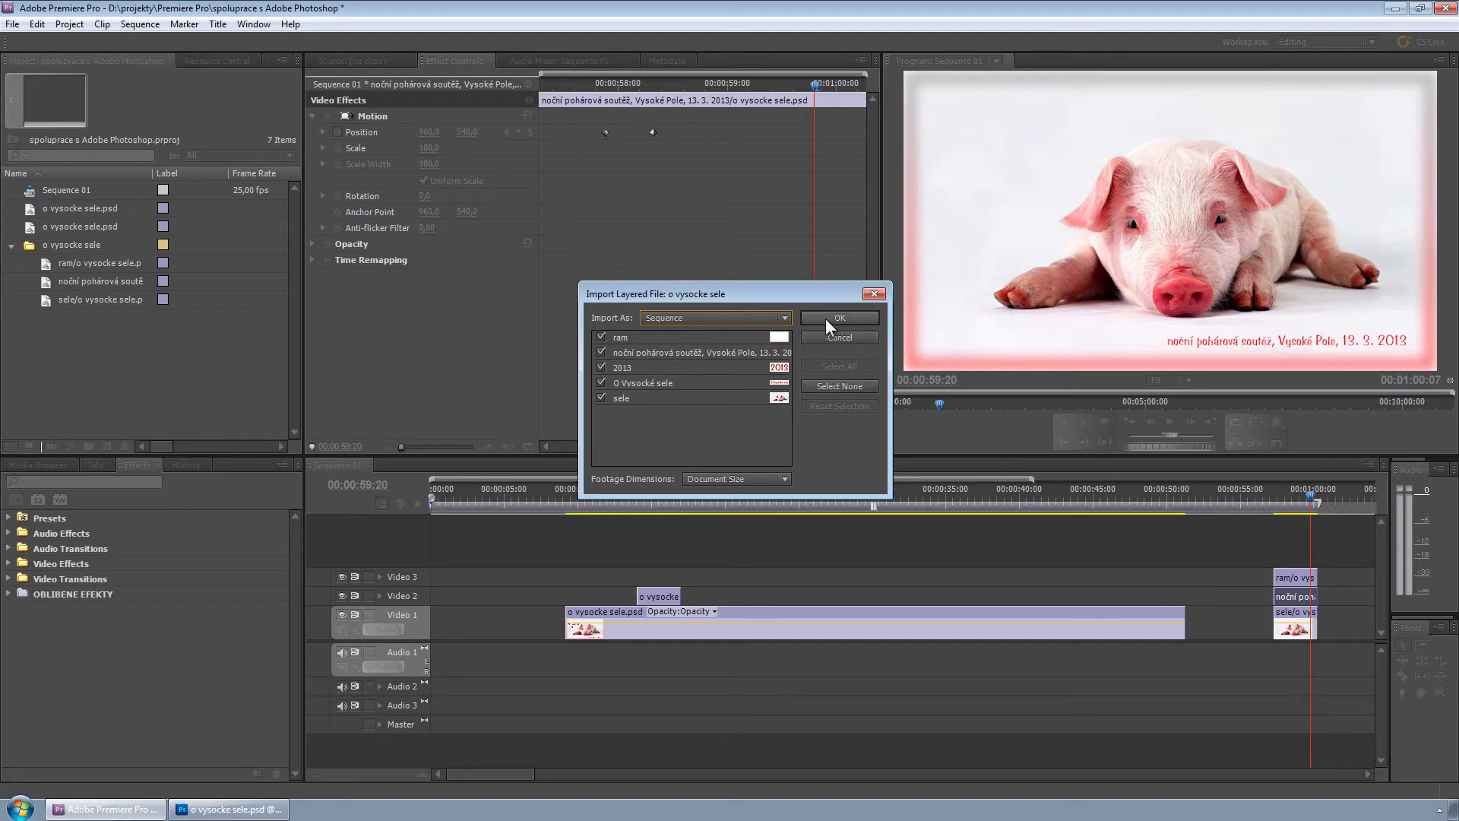
pyautogui.click(601, 336)
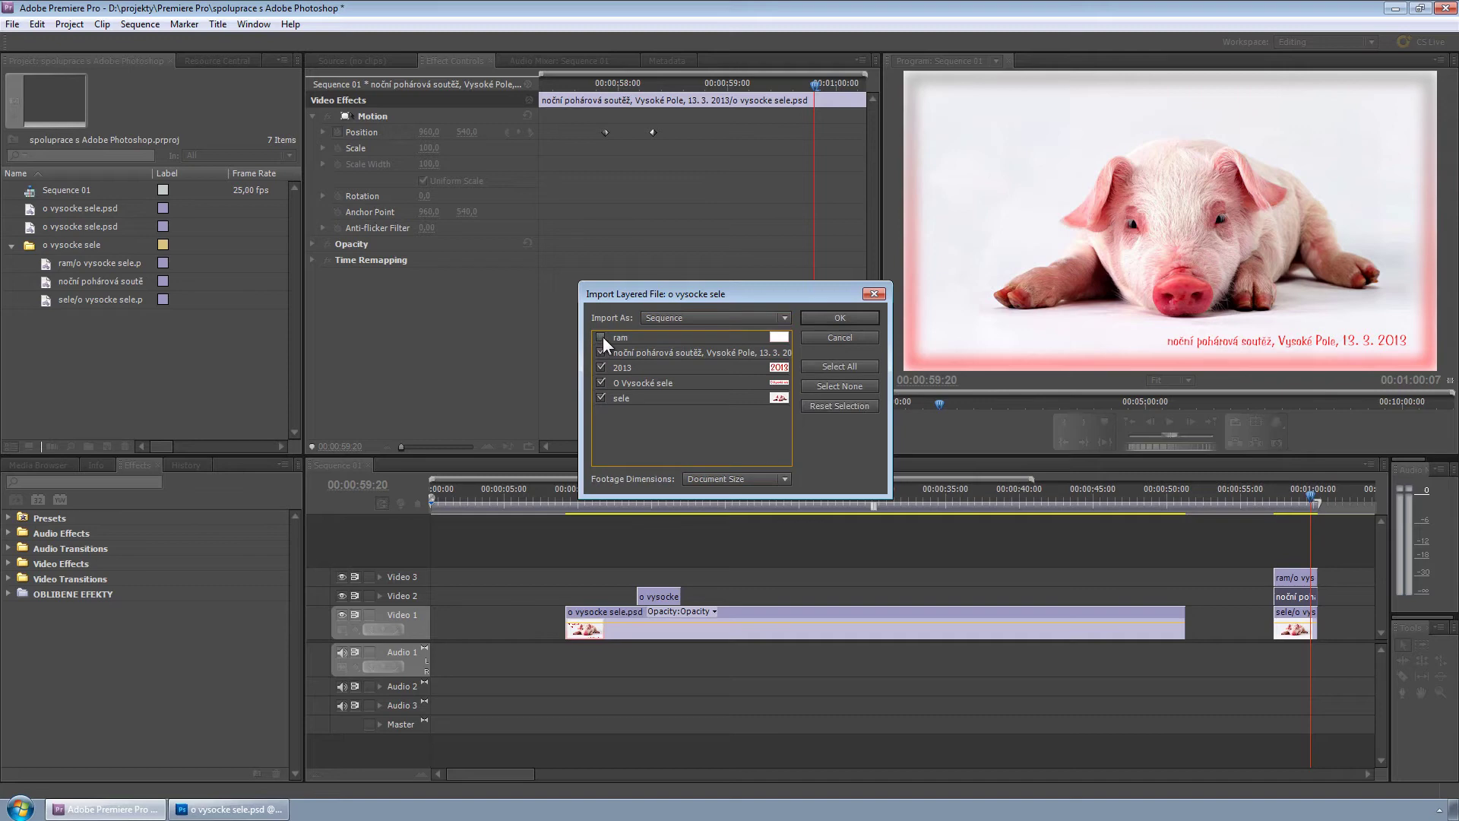
pyautogui.click(839, 316)
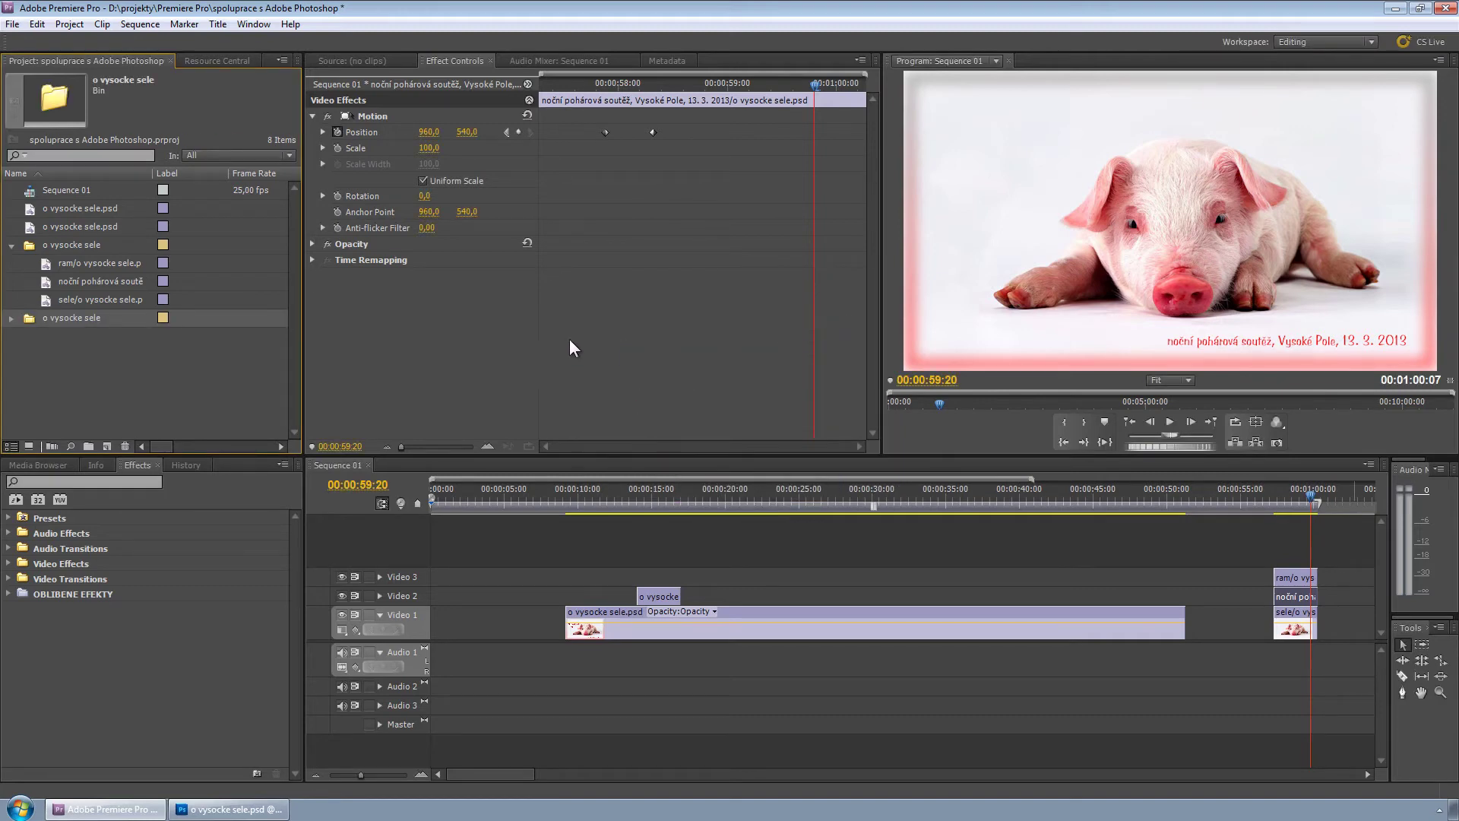
# Open the imported o vysocke sele sequence from the new bin and zoom in on its short clips
pyautogui.click(11, 319)
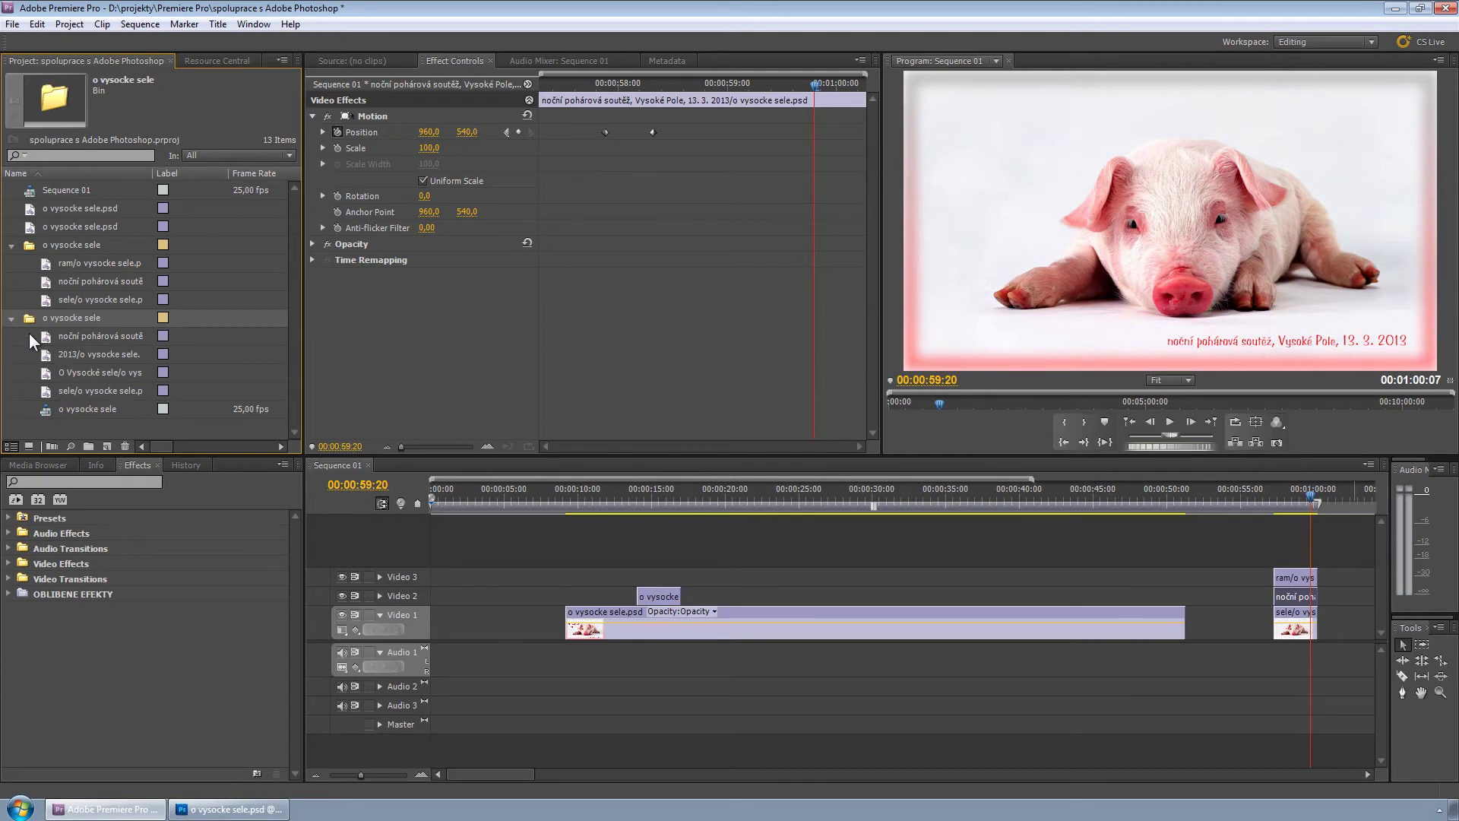
pyautogui.doubleClick(43, 412)
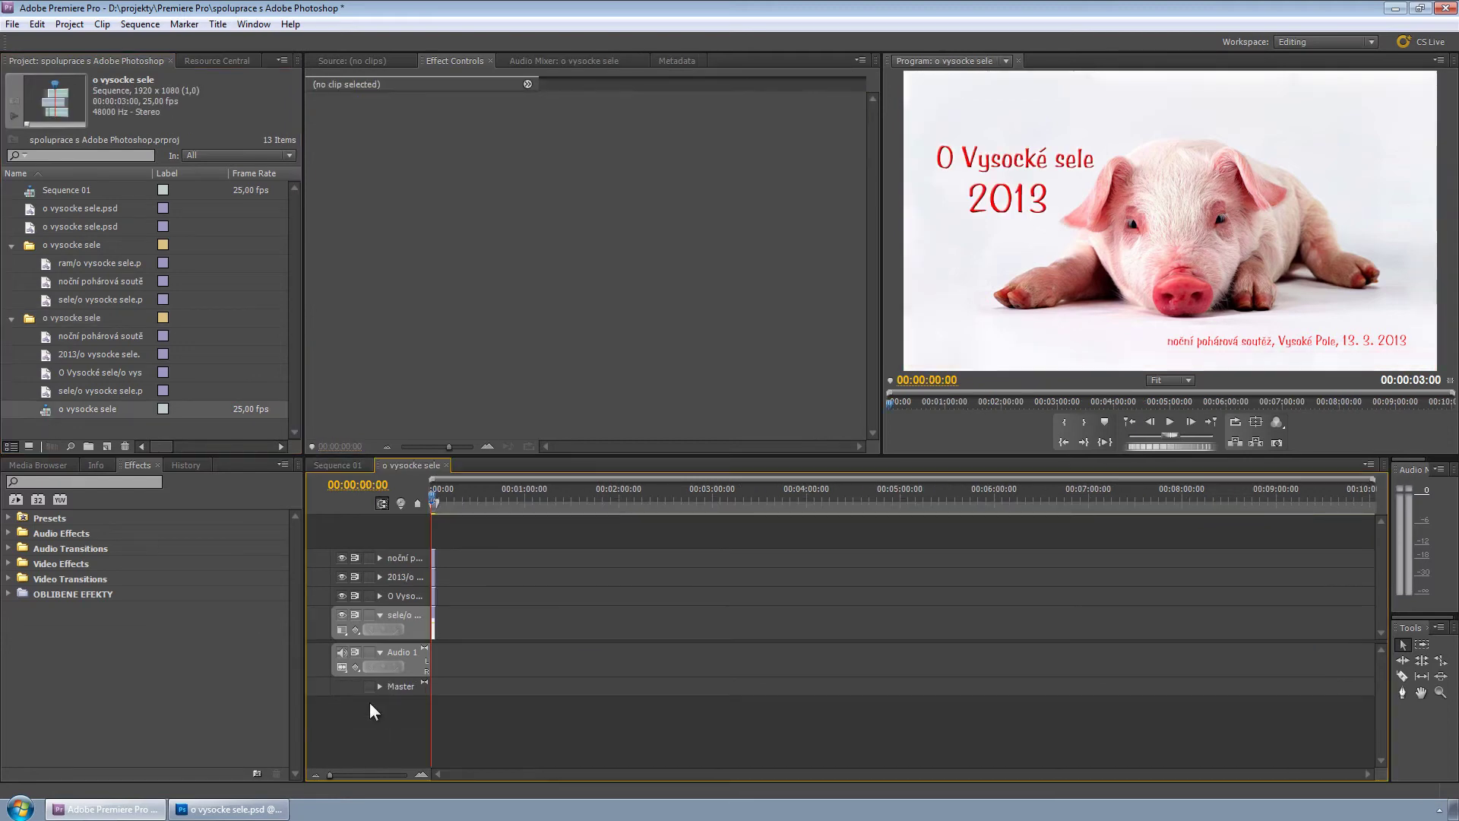
pyautogui.click(421, 772)
pyautogui.click(421, 773)
pyautogui.click(421, 773)
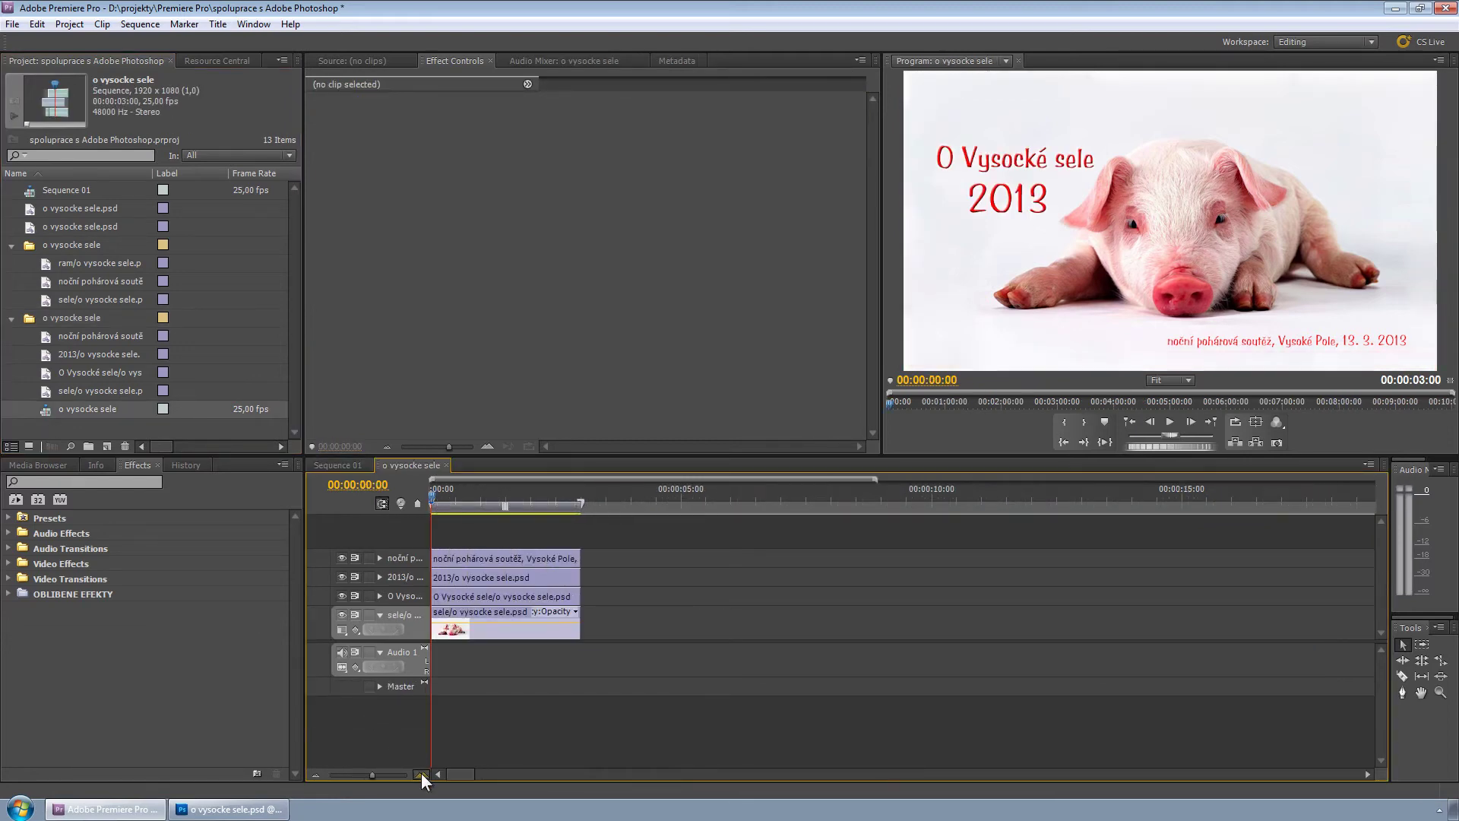
pyautogui.click(421, 773)
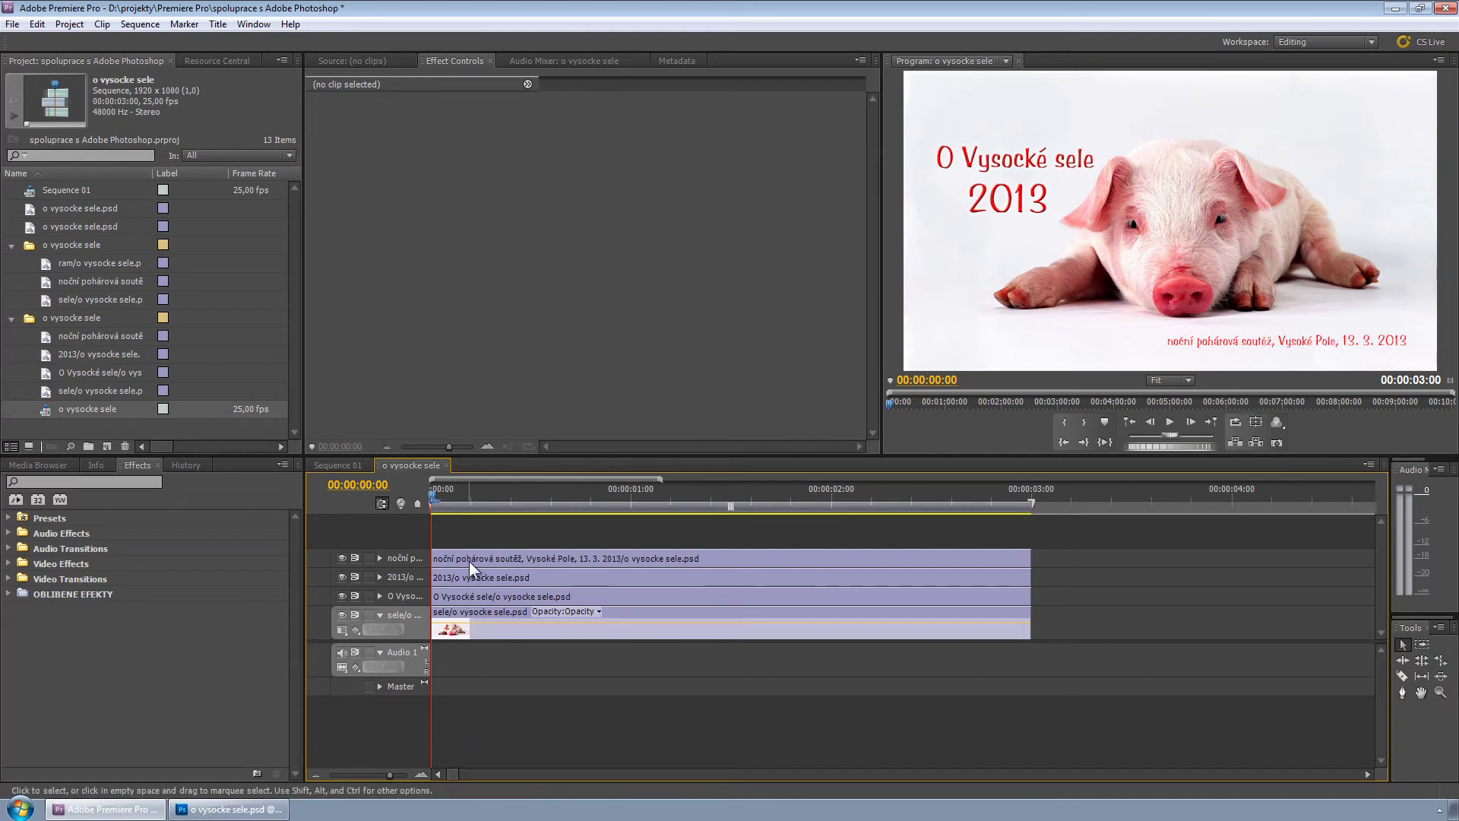
# Scrub through the first second of the o vysocke sele sequence, then close it
pyautogui.click(492, 488)
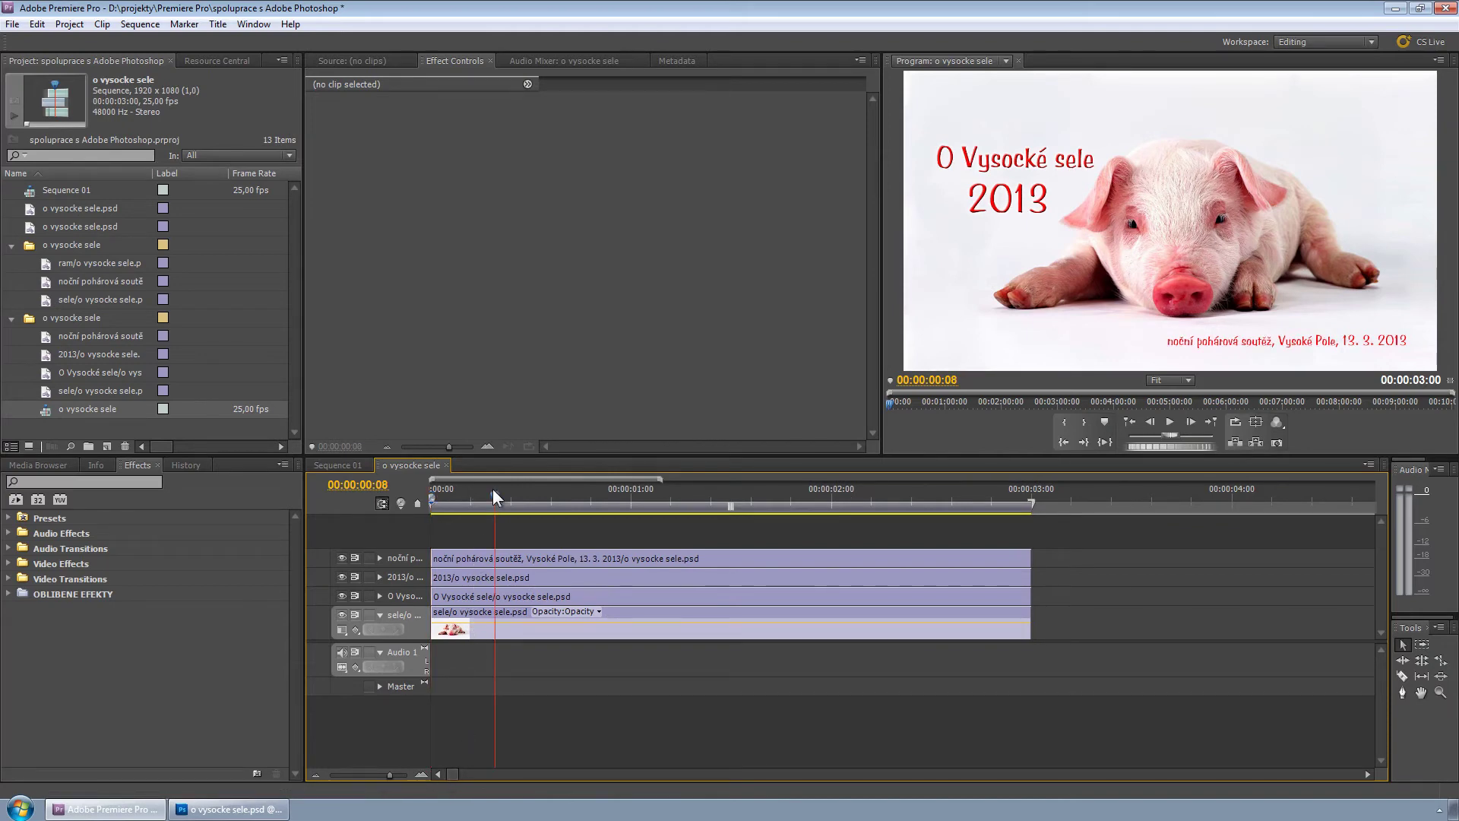
pyautogui.moveTo(493, 488); pyautogui.dragTo(662, 488)
pyautogui.click(446, 465)
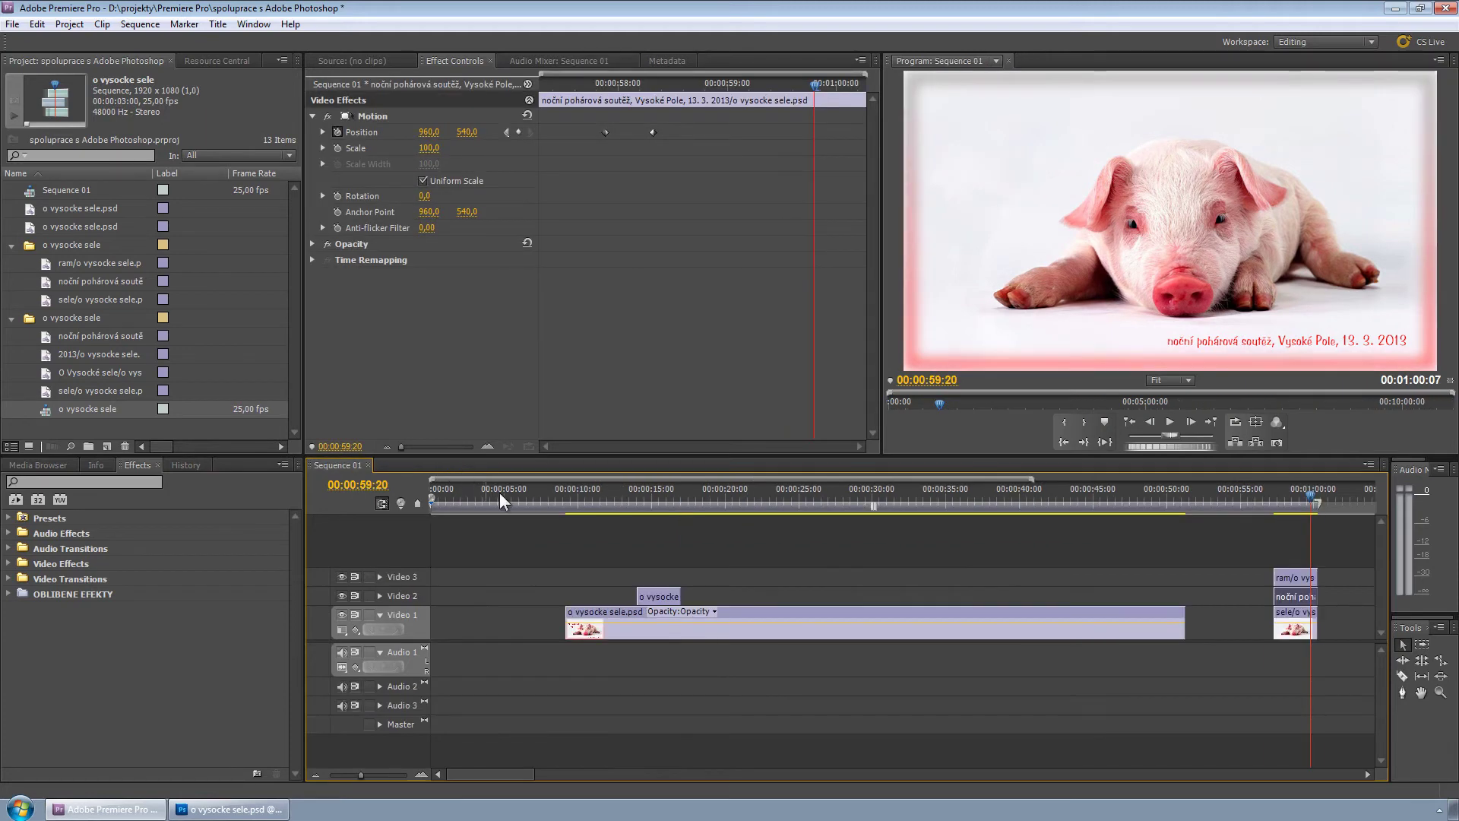
# Delete the layered clips at the end of Sequence 01, move the playhead to 16:08, and switch to Photoshop
pyautogui.moveTo(1282, 540); pyautogui.dragTo(1347, 672)
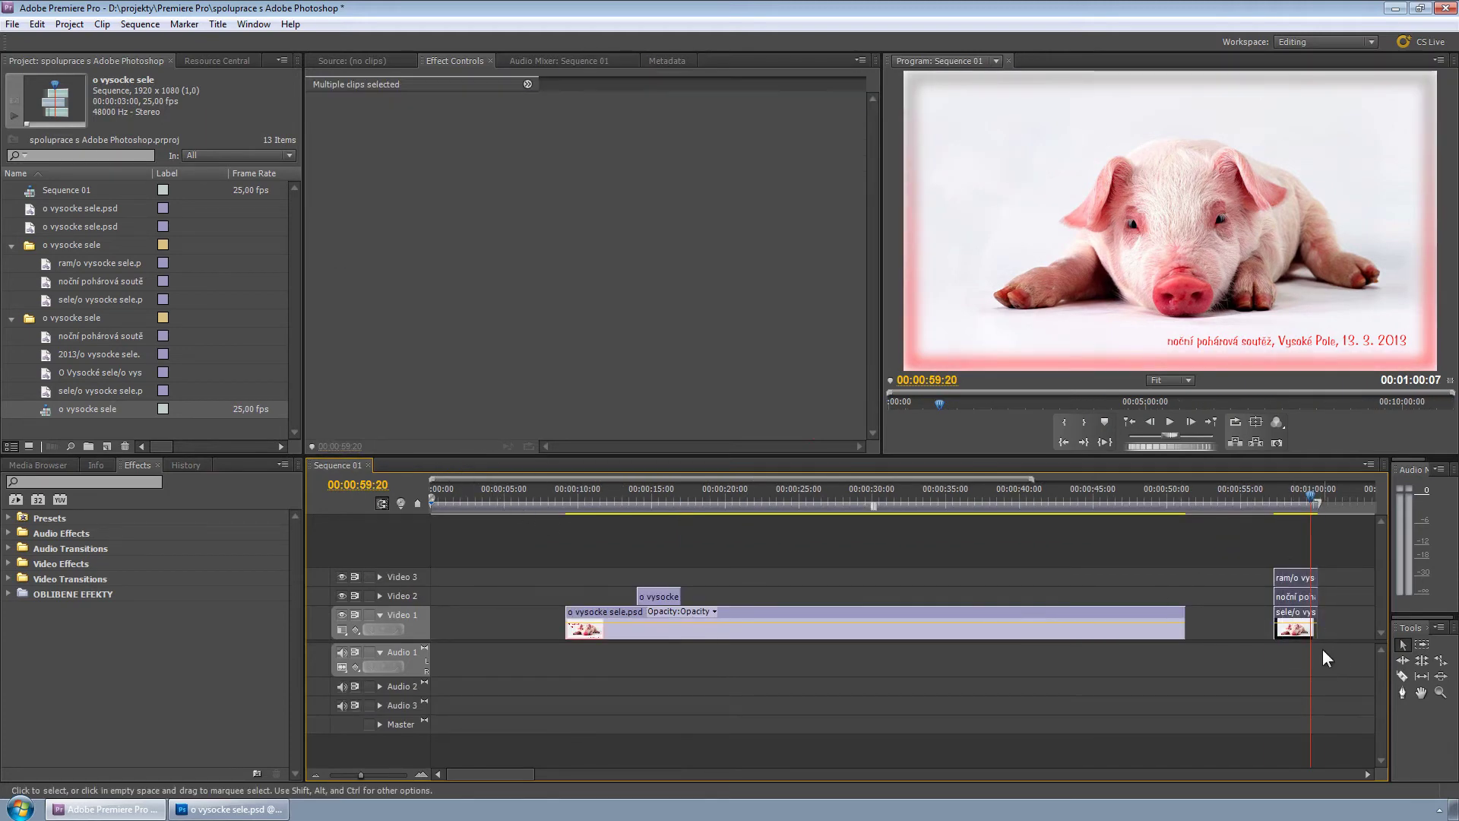
pyautogui.press('Delete')
pyautogui.moveTo(658, 494); pyautogui.dragTo(672, 509)
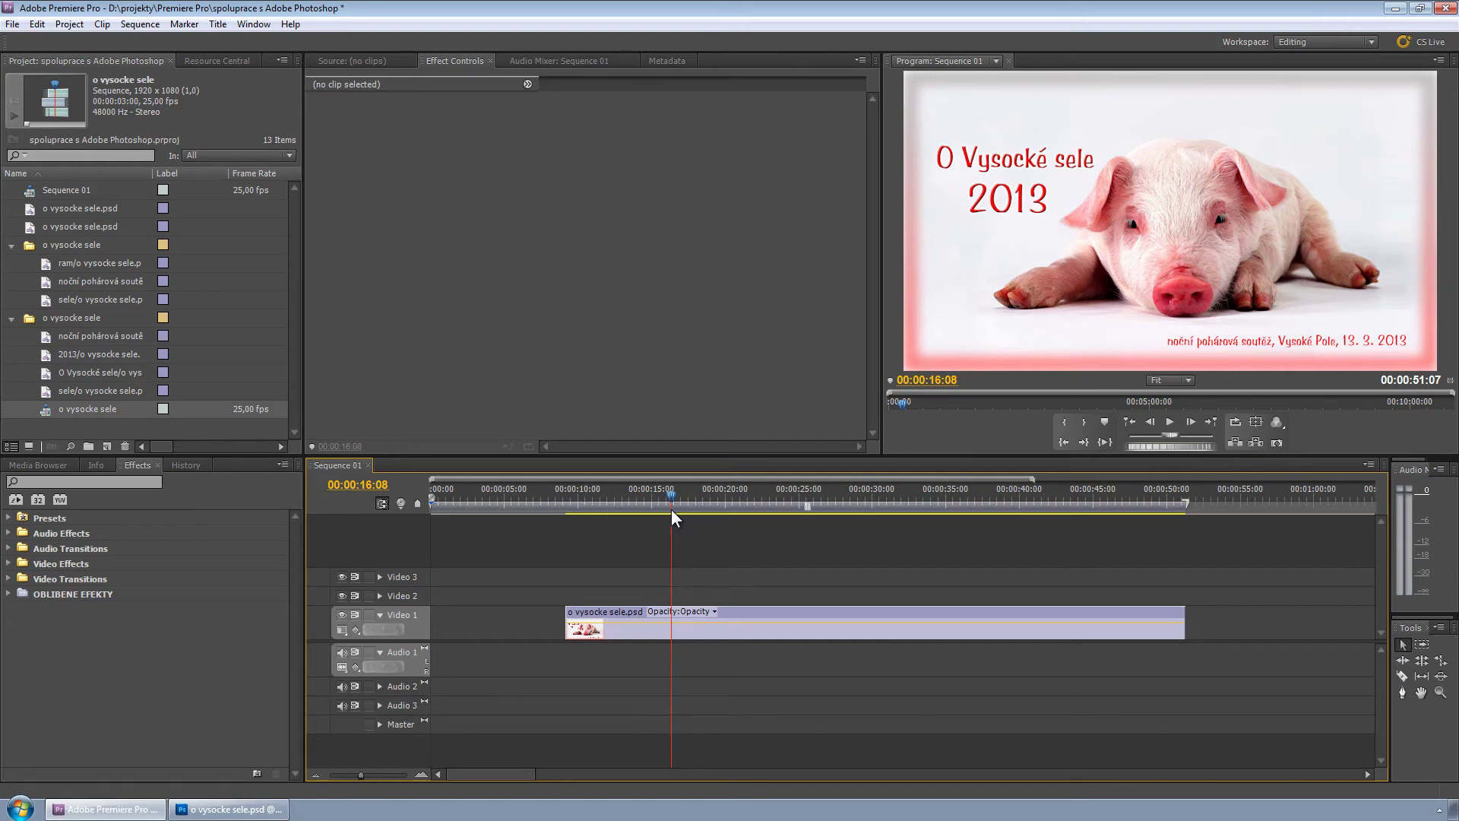
pyautogui.click(253, 810)
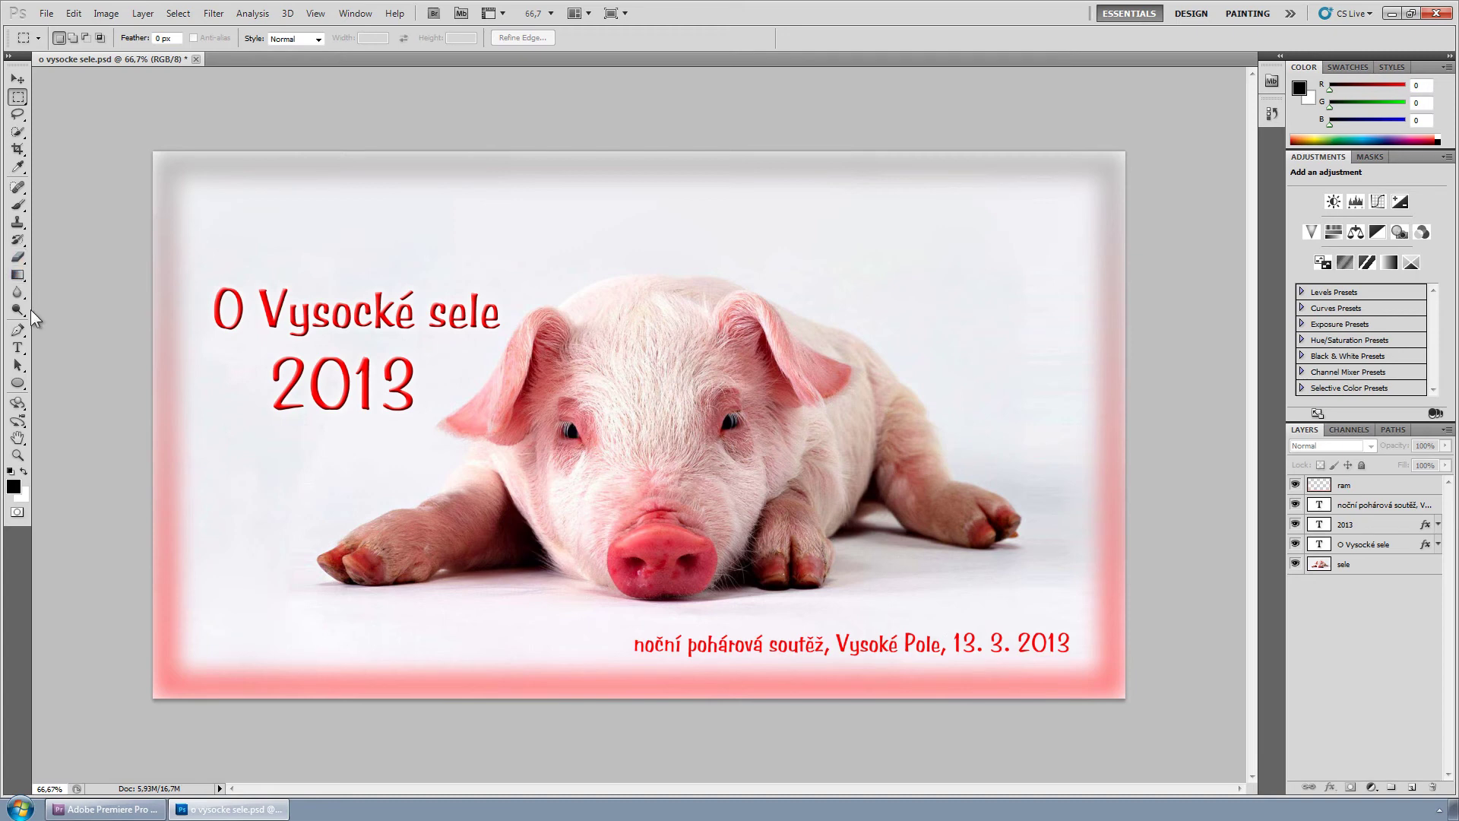
# Change the month in the poster's bottom date from 3 to 5
pyautogui.click(18, 348)
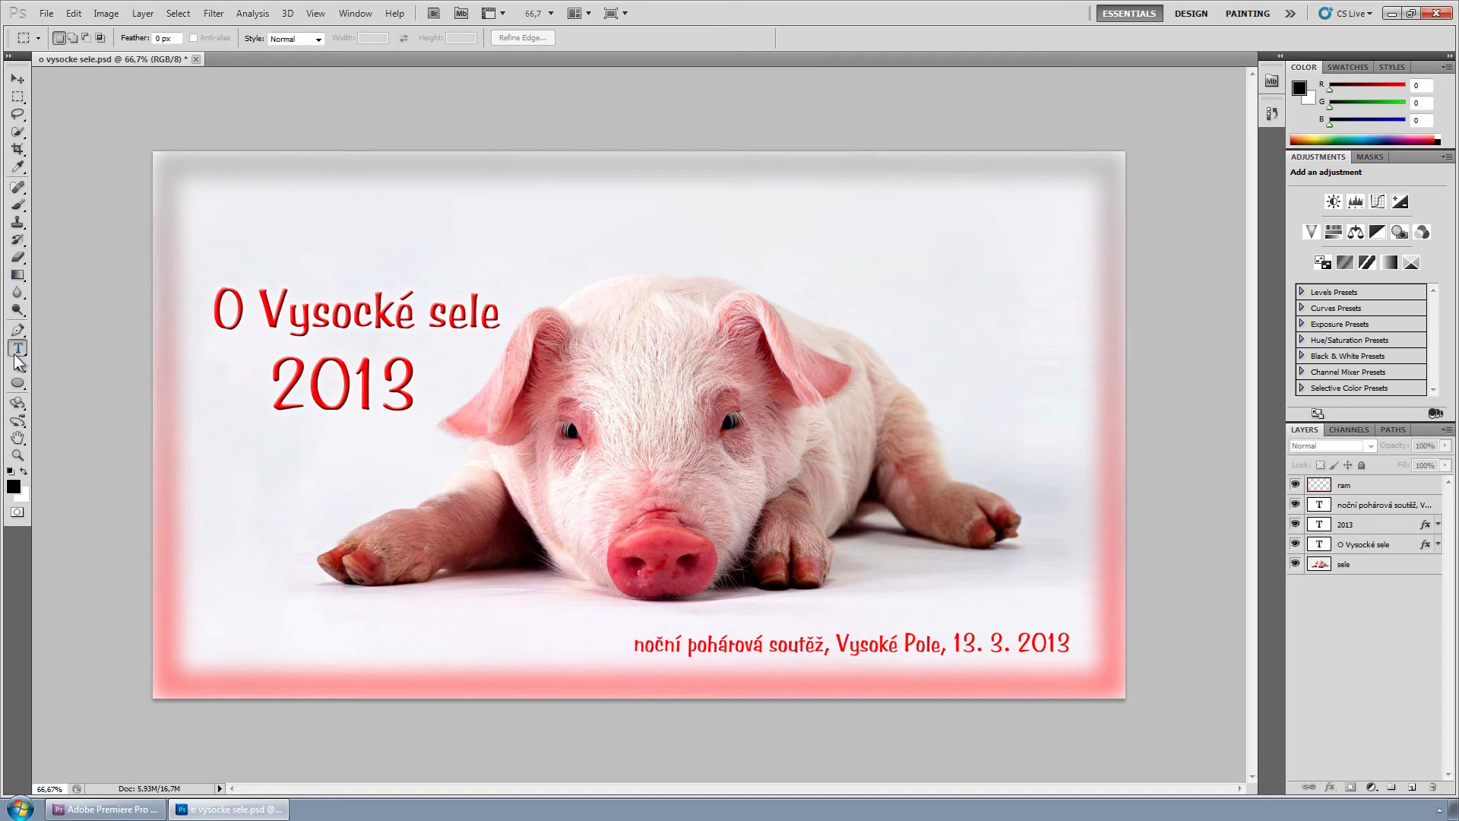
pyautogui.doubleClick(992, 640)
pyautogui.write('5')
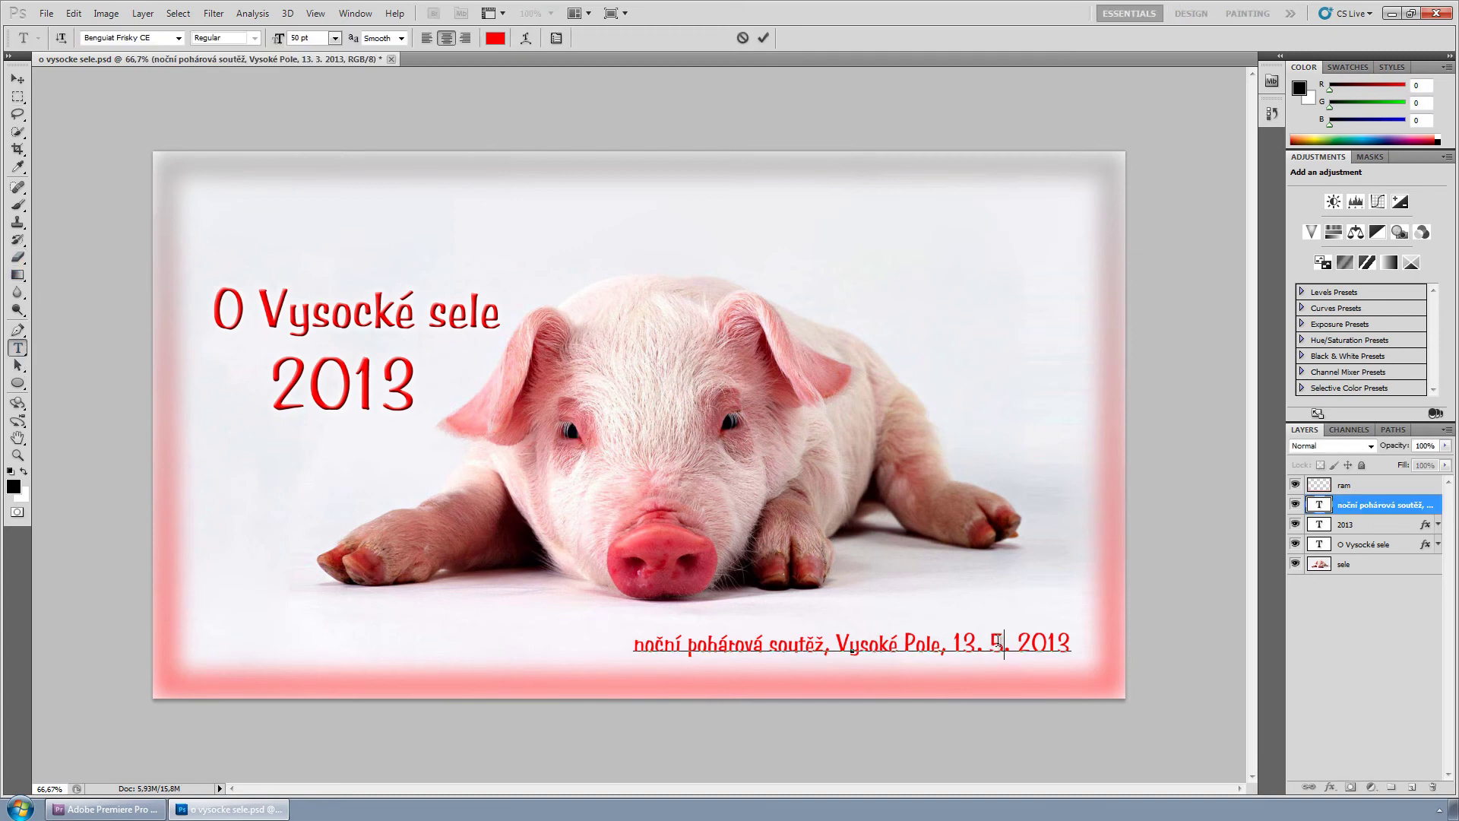
# Commit the 13. 5. 2013 date, save the poster, and return to Premiere Pro
pyautogui.click(17, 78)
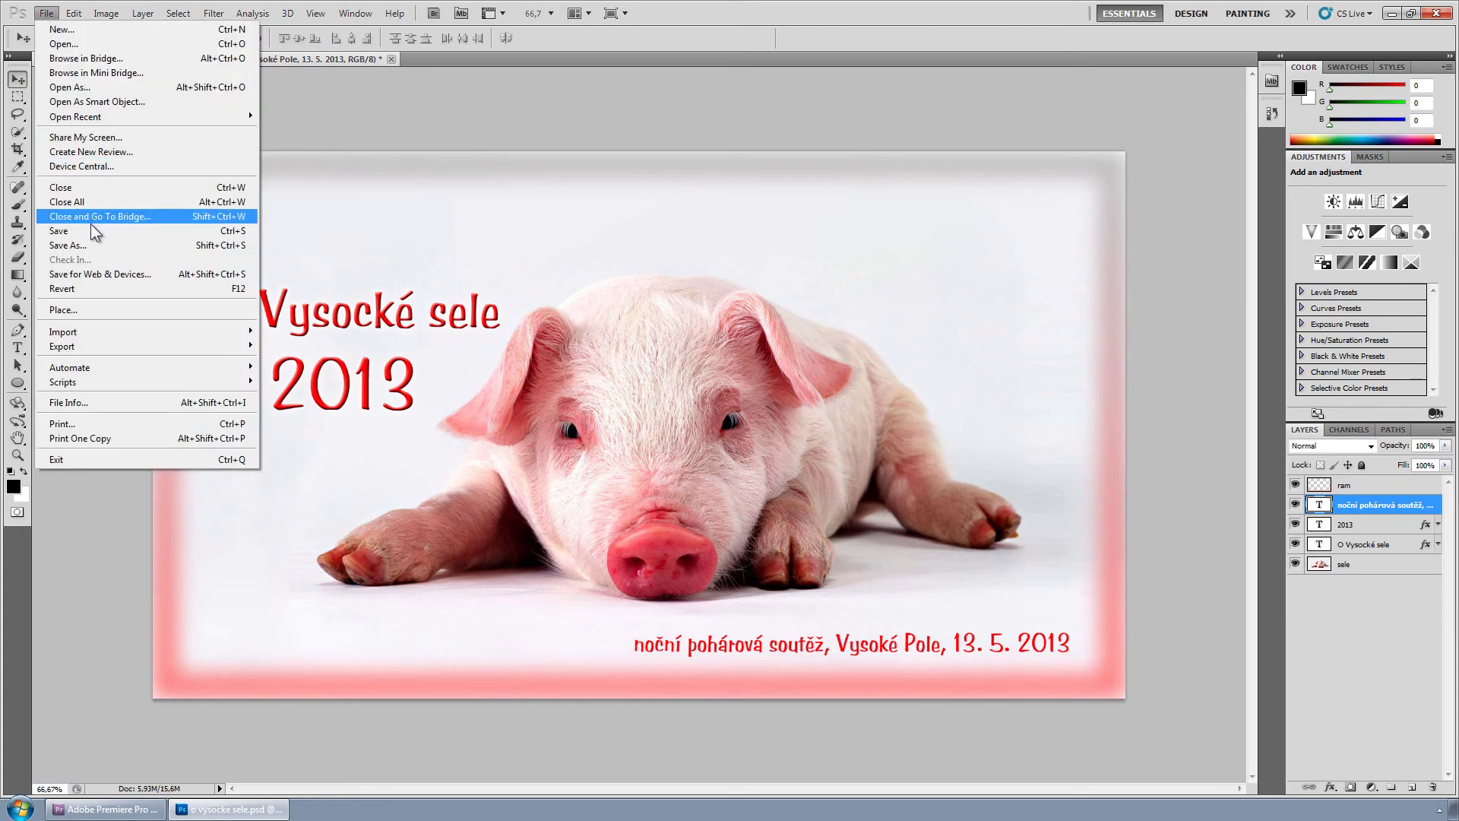
pyautogui.click(88, 228)
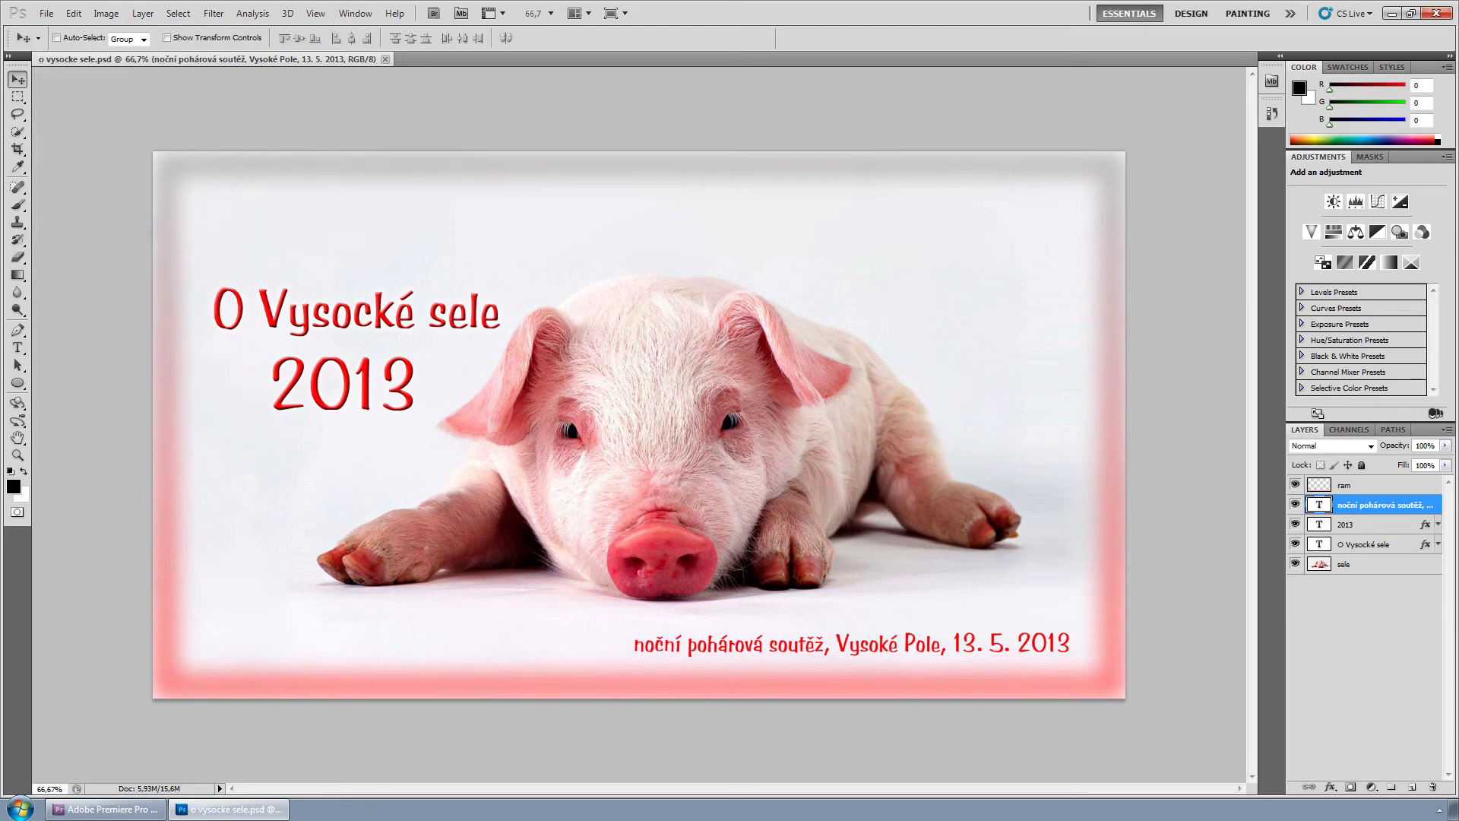
pyautogui.click(104, 809)
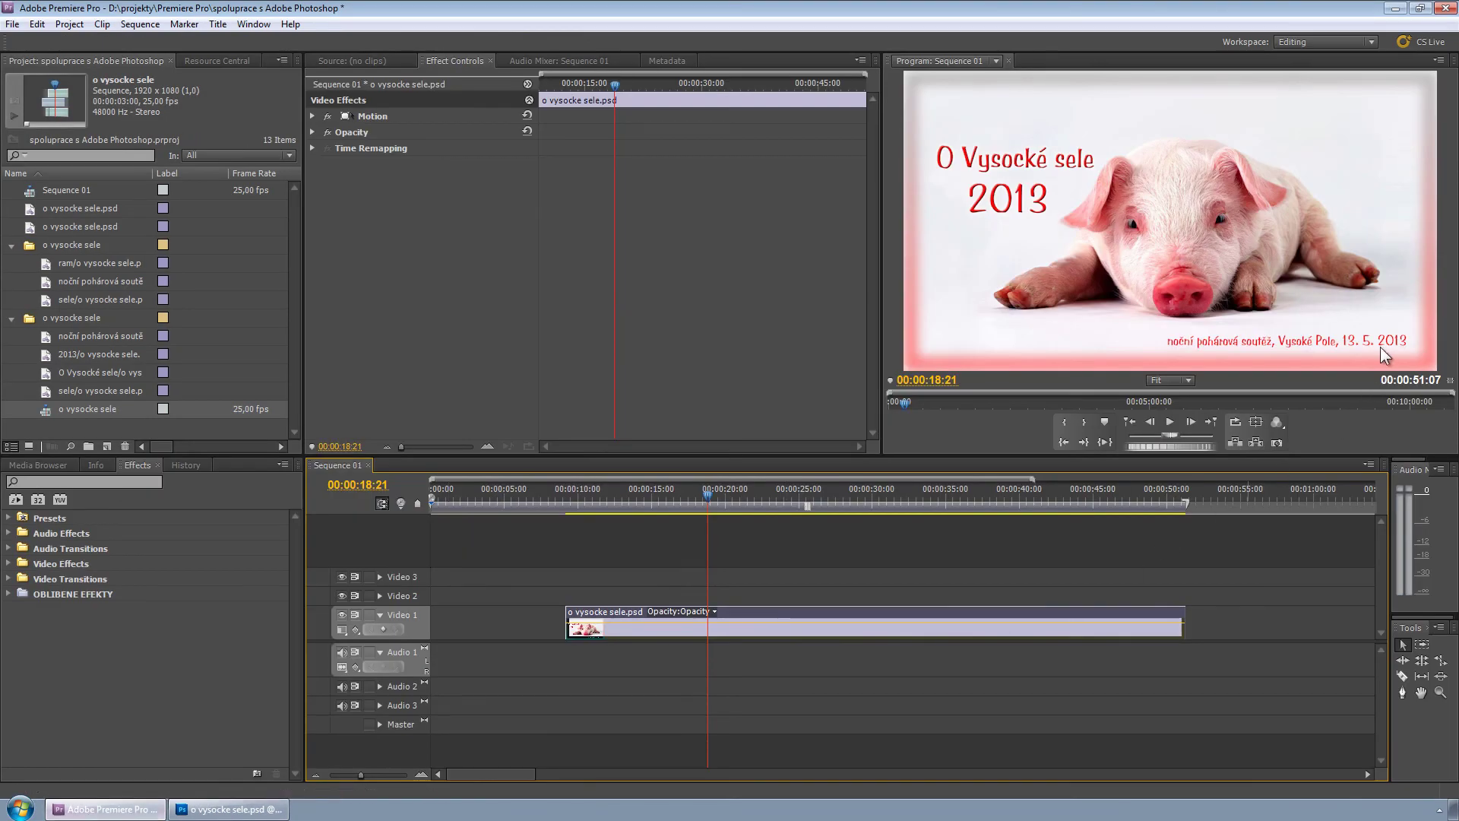
# Close Photoshop and scrub the poster clip to confirm it shows 13. 5. 2013
pyautogui.click(218, 810)
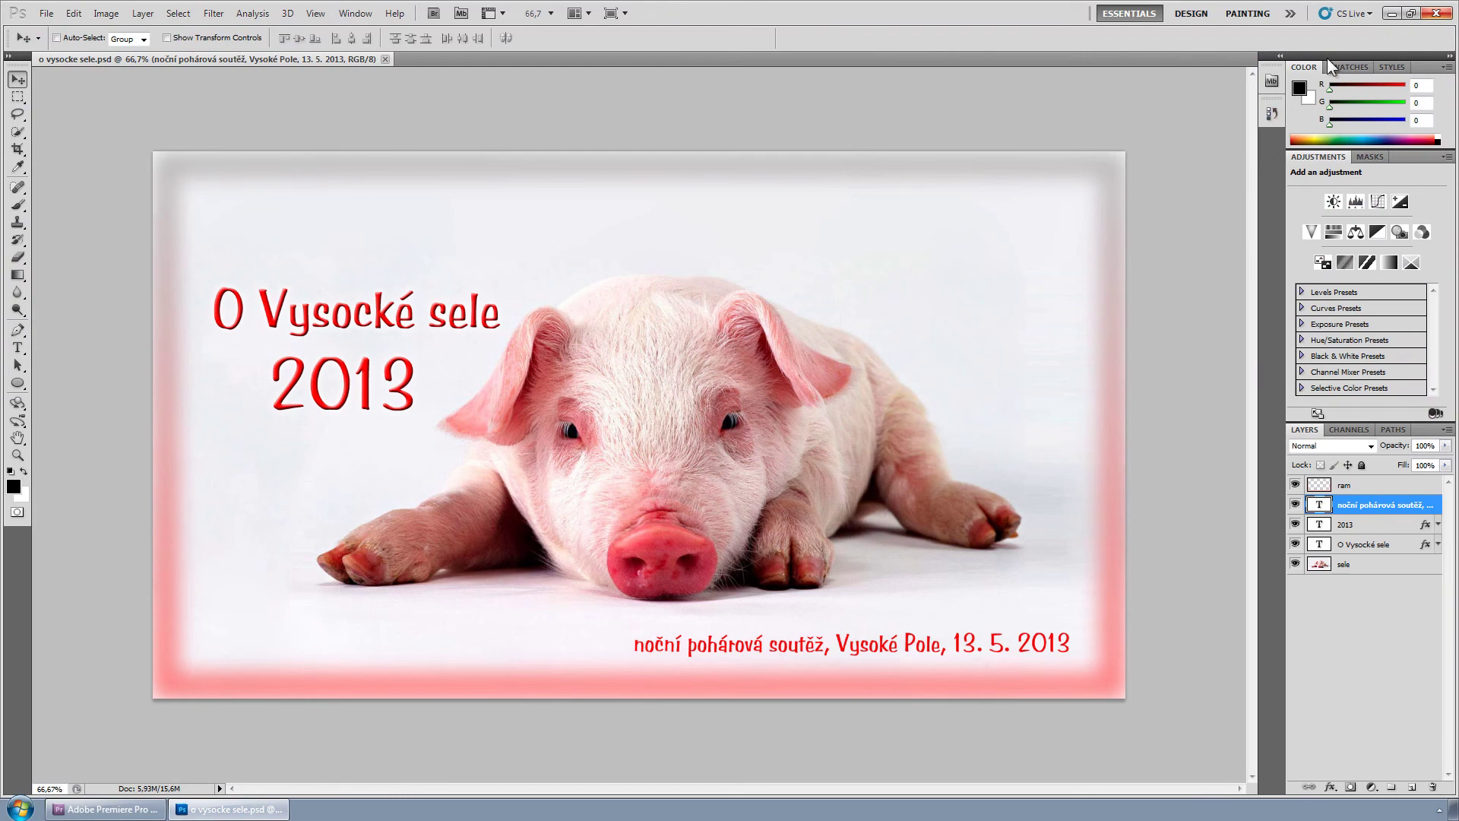
pyautogui.click(1438, 13)
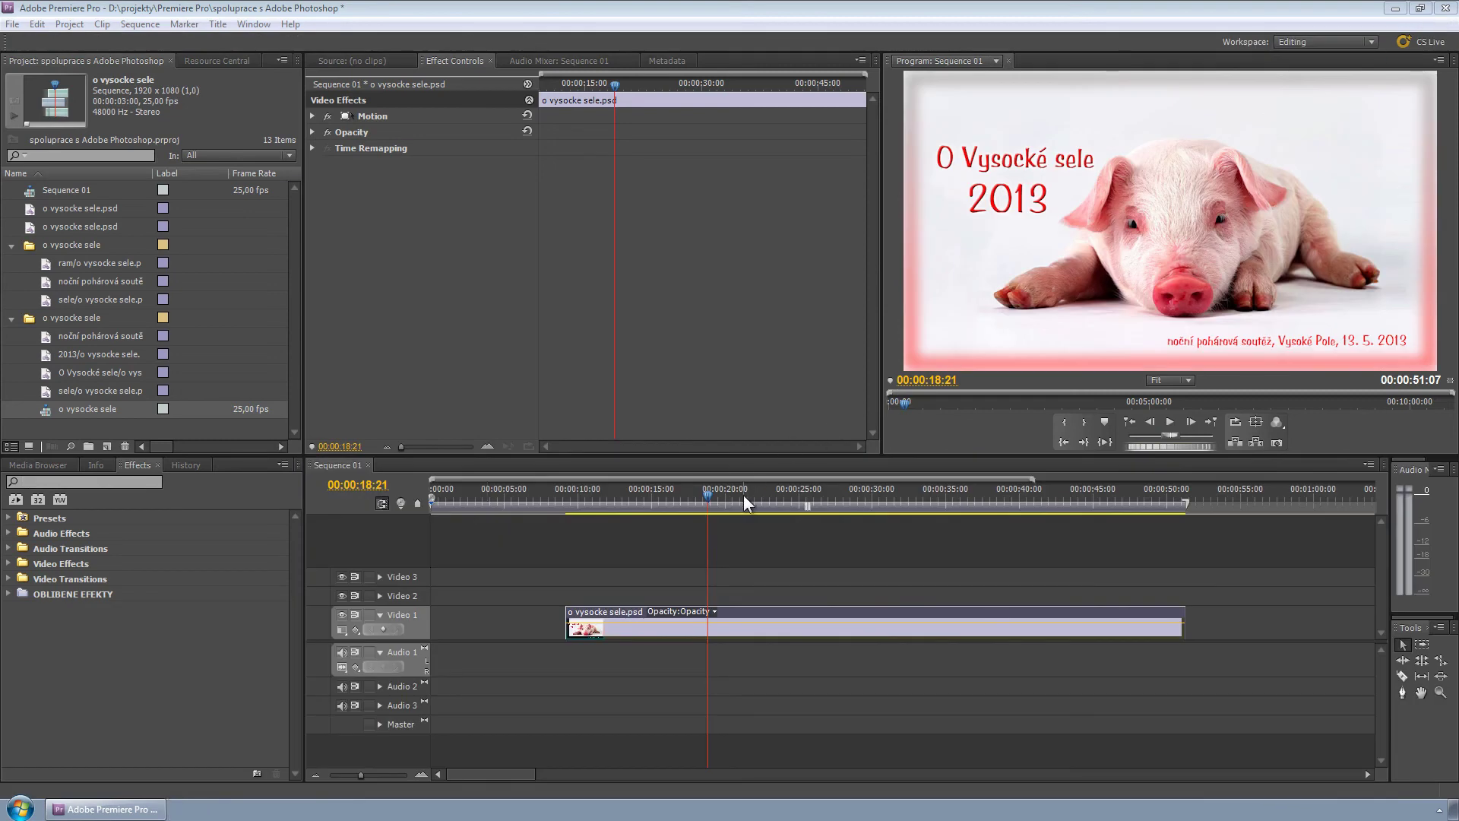
pyautogui.moveTo(744, 495); pyautogui.dragTo(826, 495)
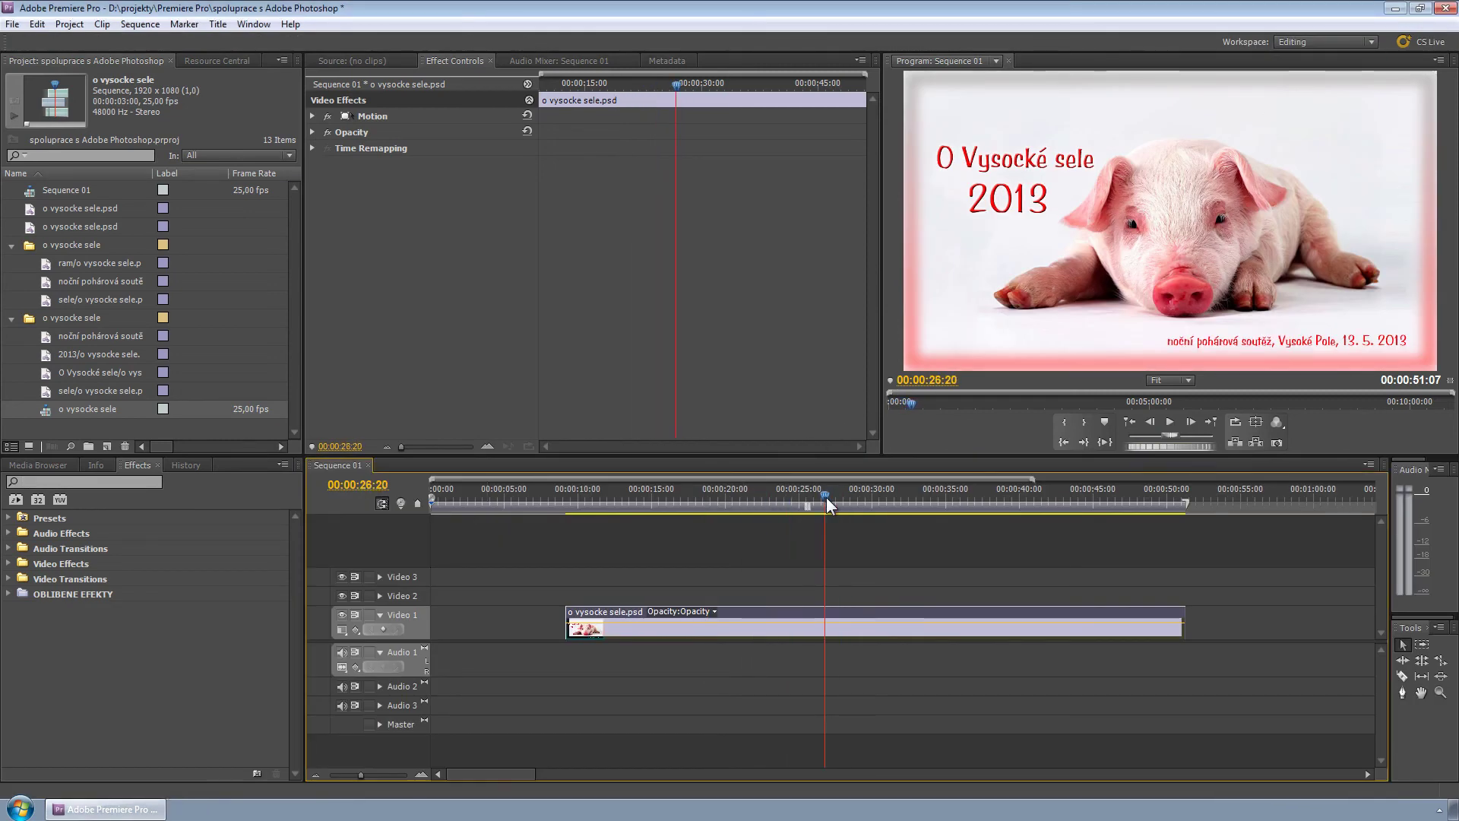
# Use Edit Original on the Video 1 poster clip to open o vysocke sele.psd in Photoshop
pyautogui.rightClick(835, 613)
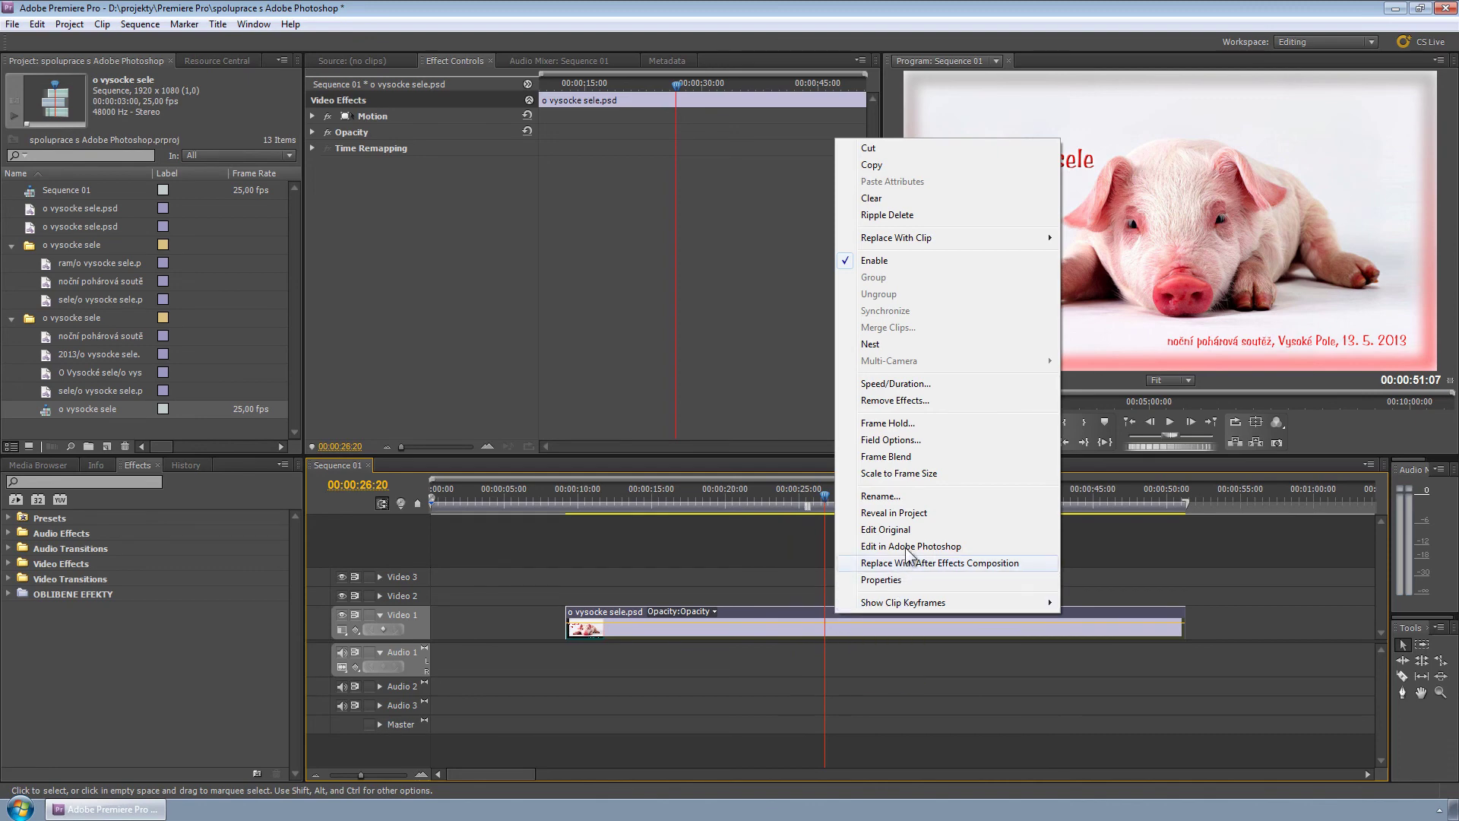
pyautogui.click(920, 529)
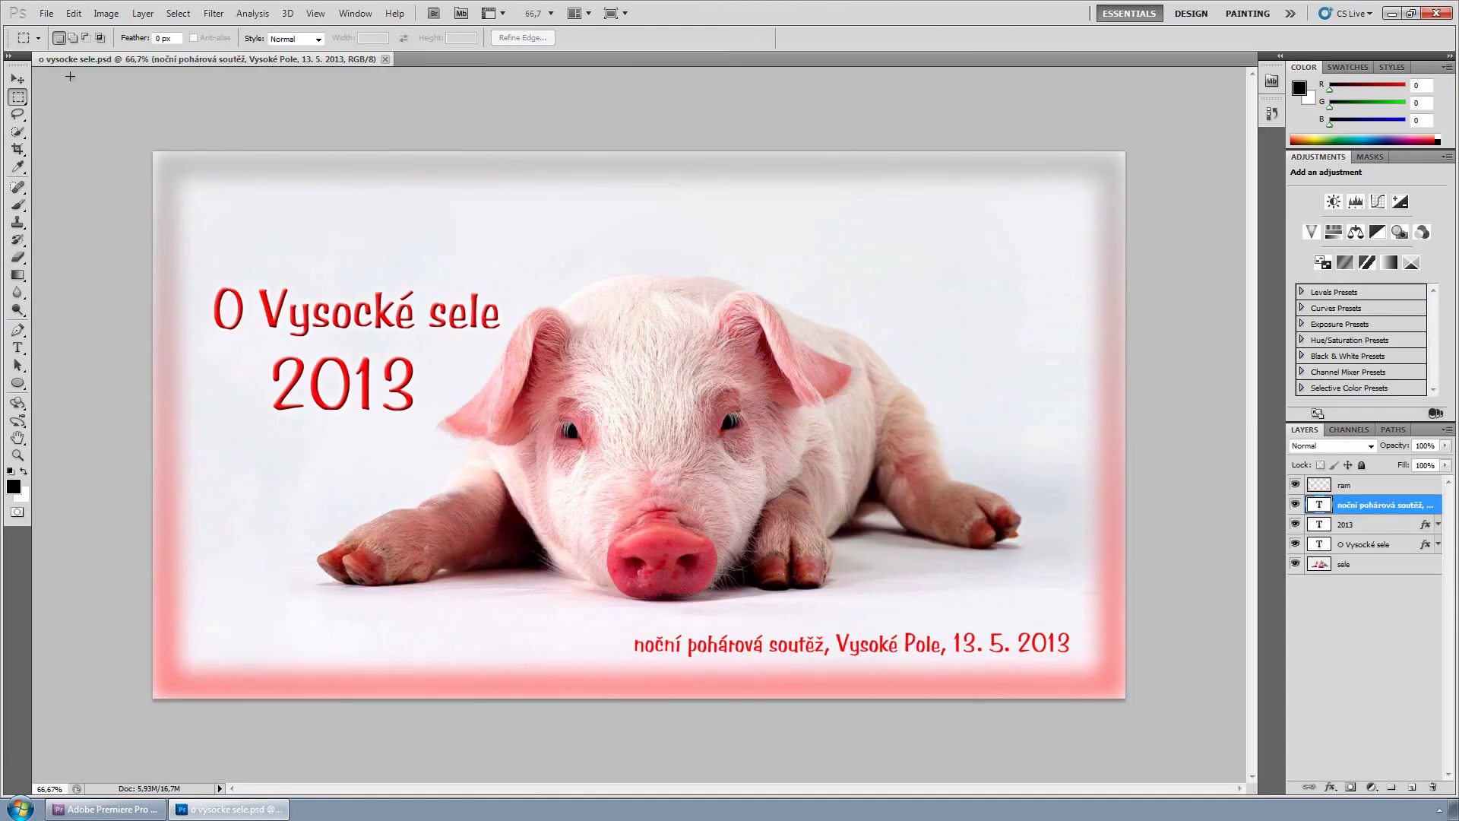
# Change the date line's year to 2012 so it reads 13. 5. 2012
pyautogui.press('t')
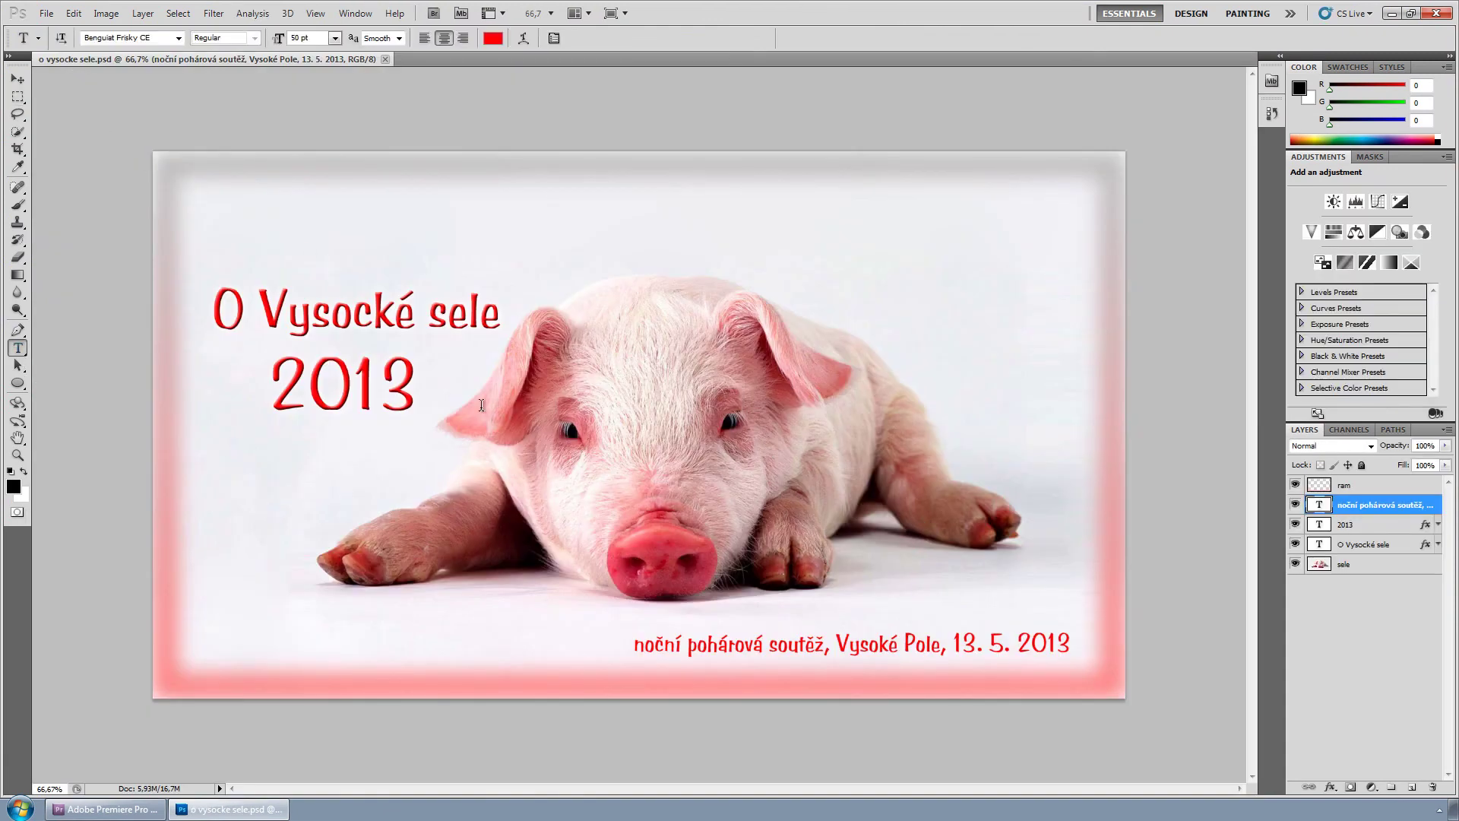
pyautogui.moveTo(1050, 639); pyautogui.dragTo(1070, 643)
pyautogui.write('2')
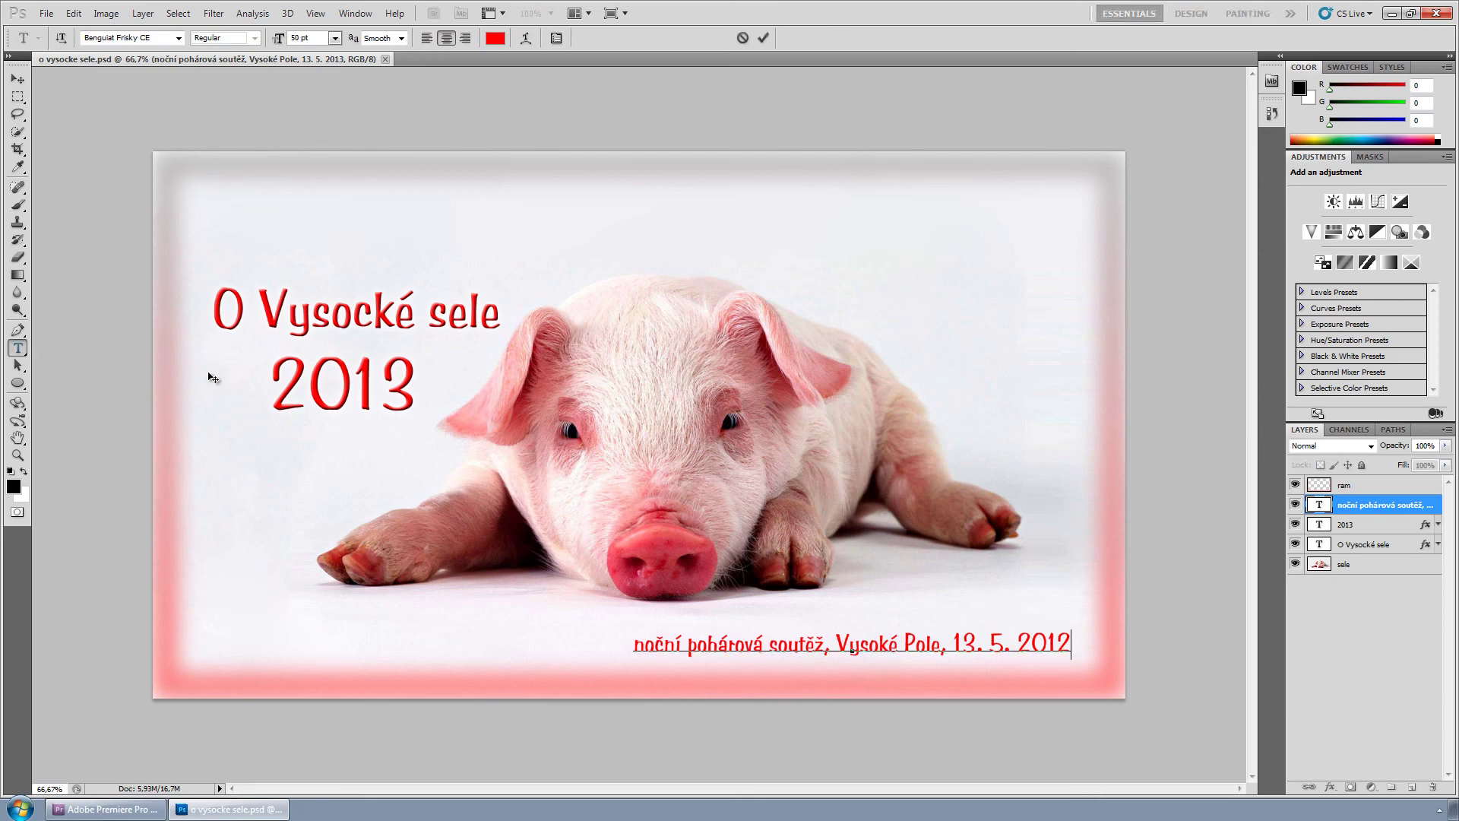
pyautogui.click(763, 37)
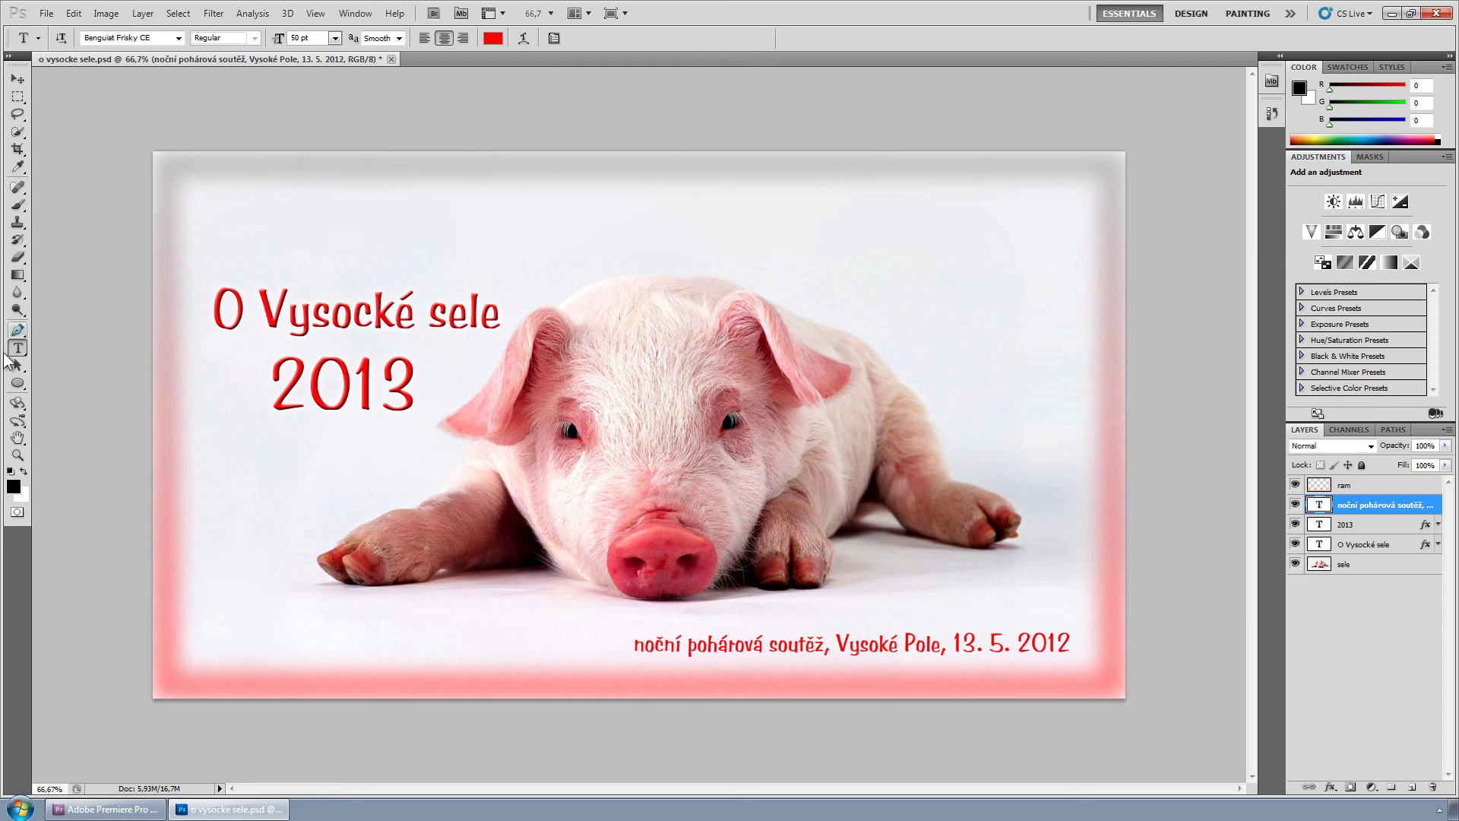
# Change the title year from 2013 to 2012, save the poster, and view it in Premiere Pro
pyautogui.click(401, 374)
pyautogui.hotkey('shift', 'Left')
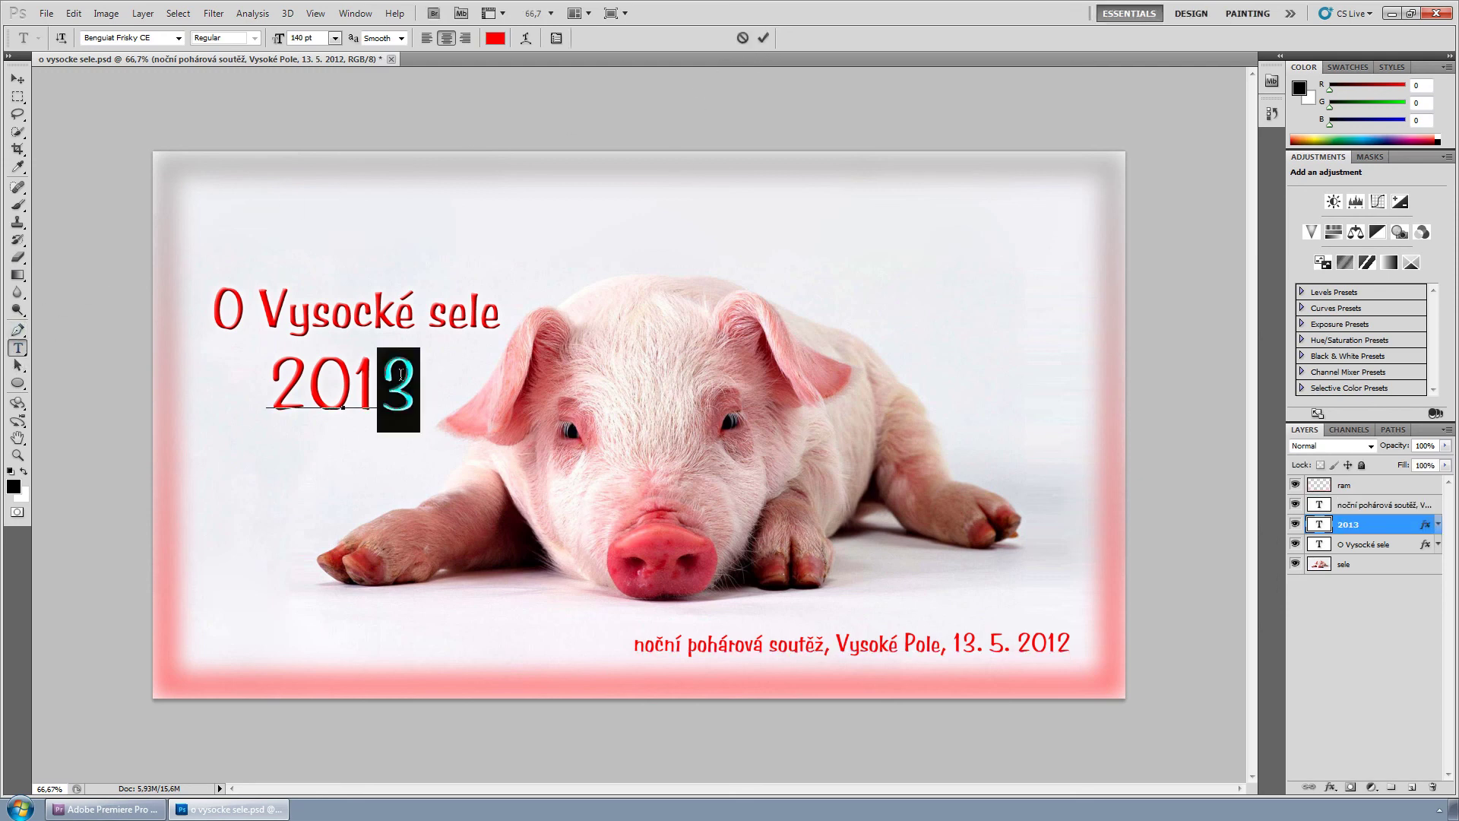
pyautogui.write('2')
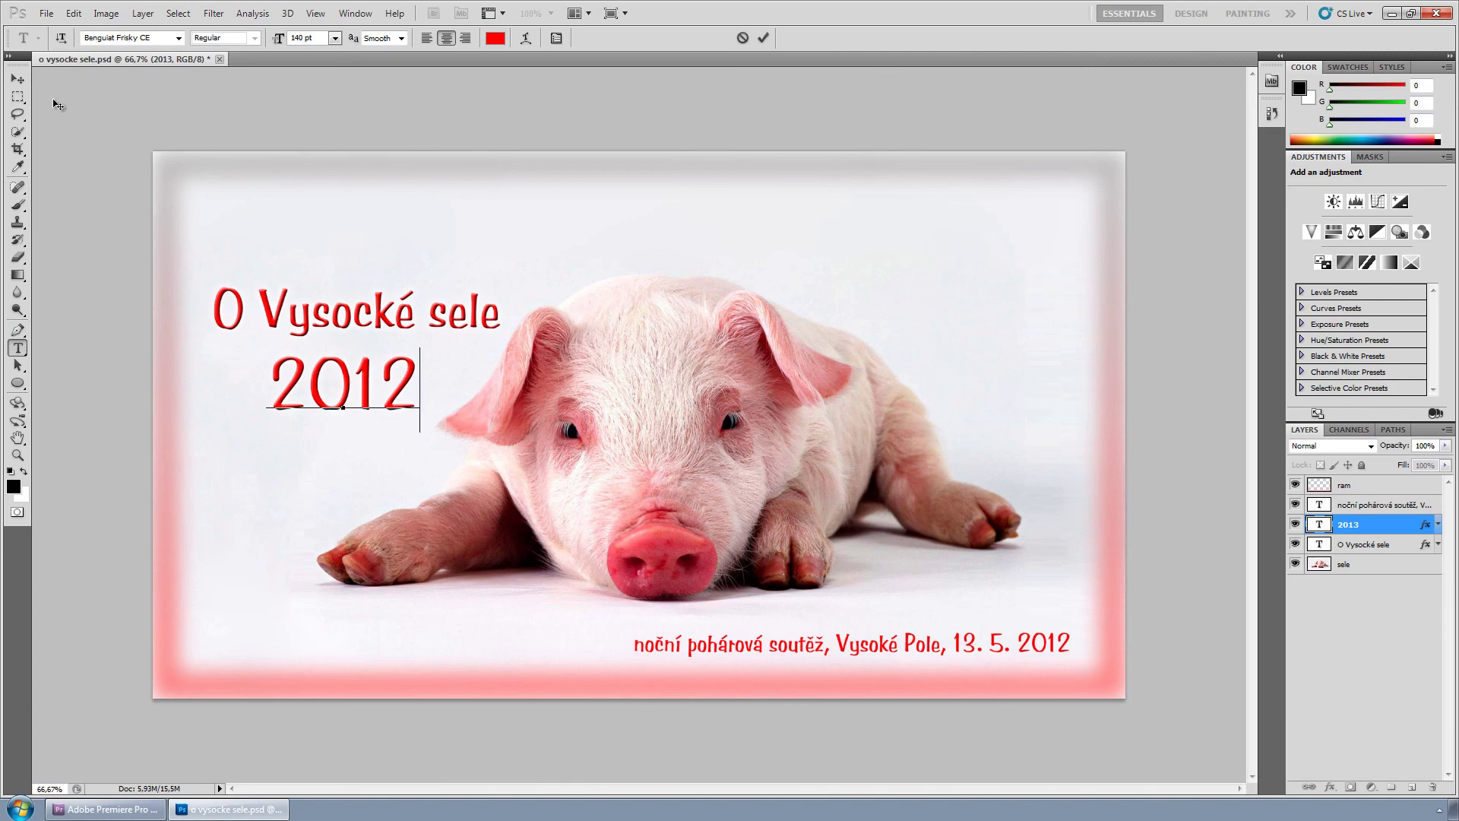
pyautogui.click(46, 13)
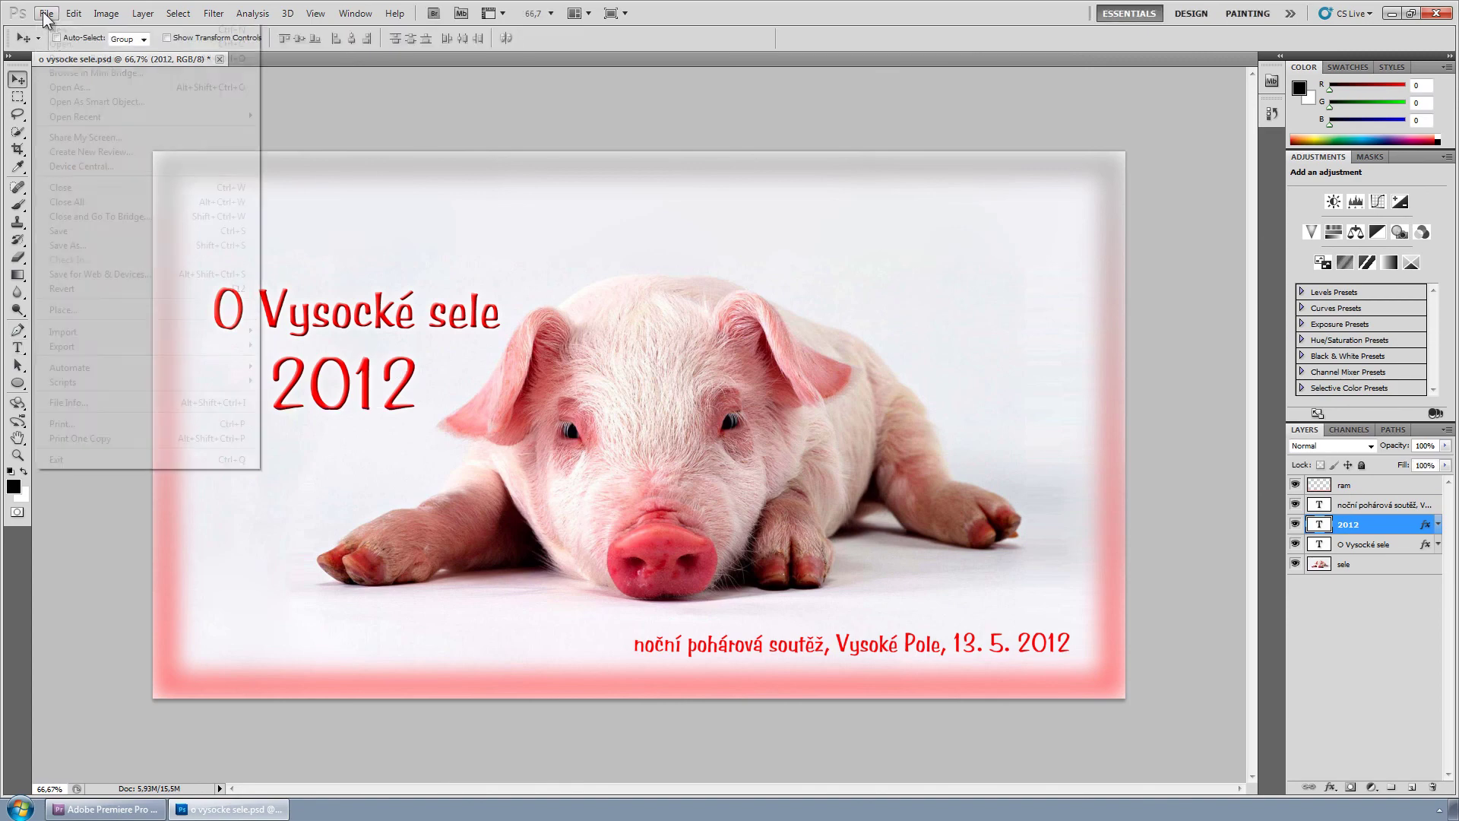
pyautogui.click(76, 231)
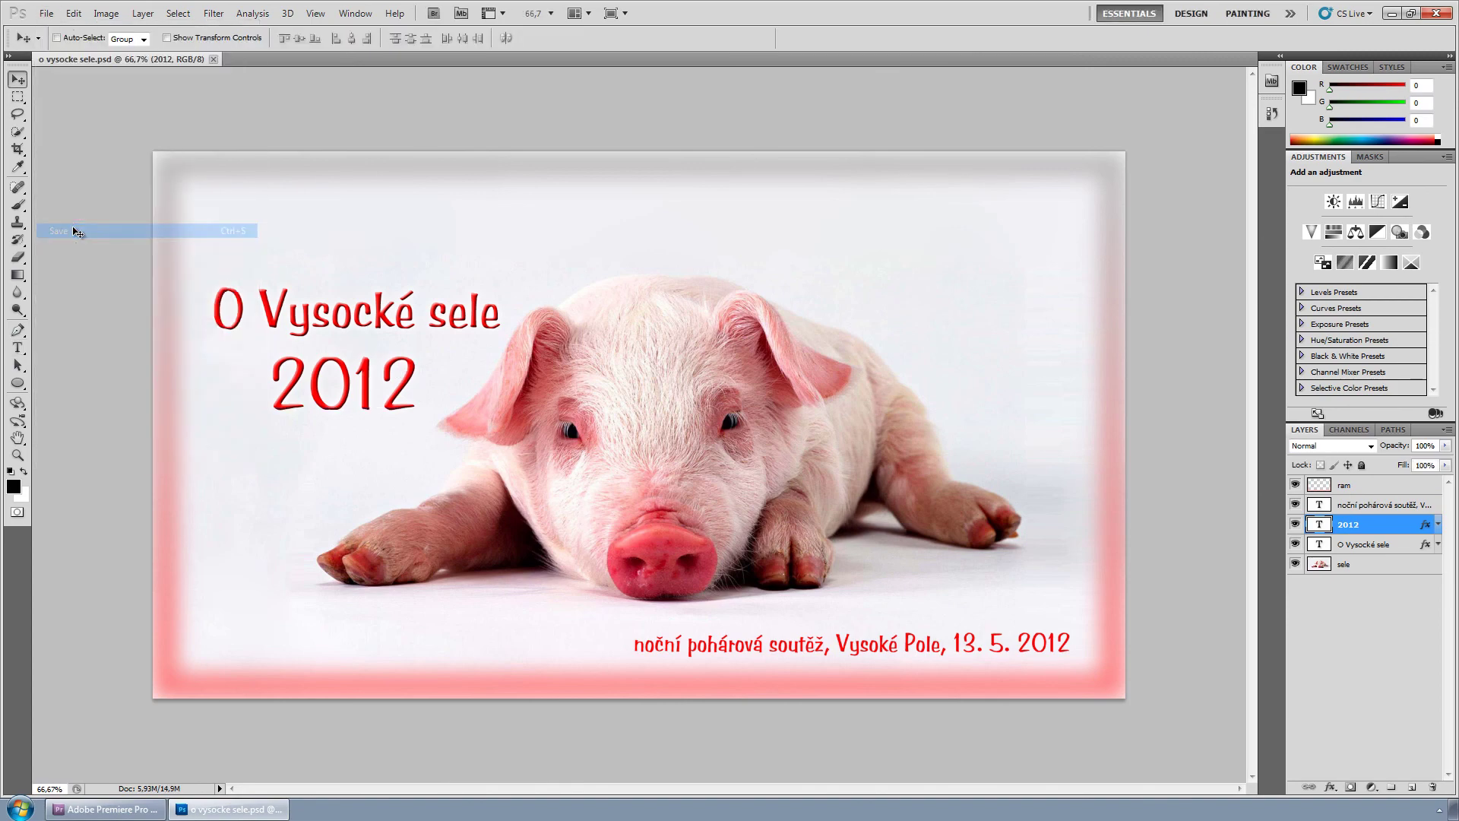
pyautogui.click(112, 811)
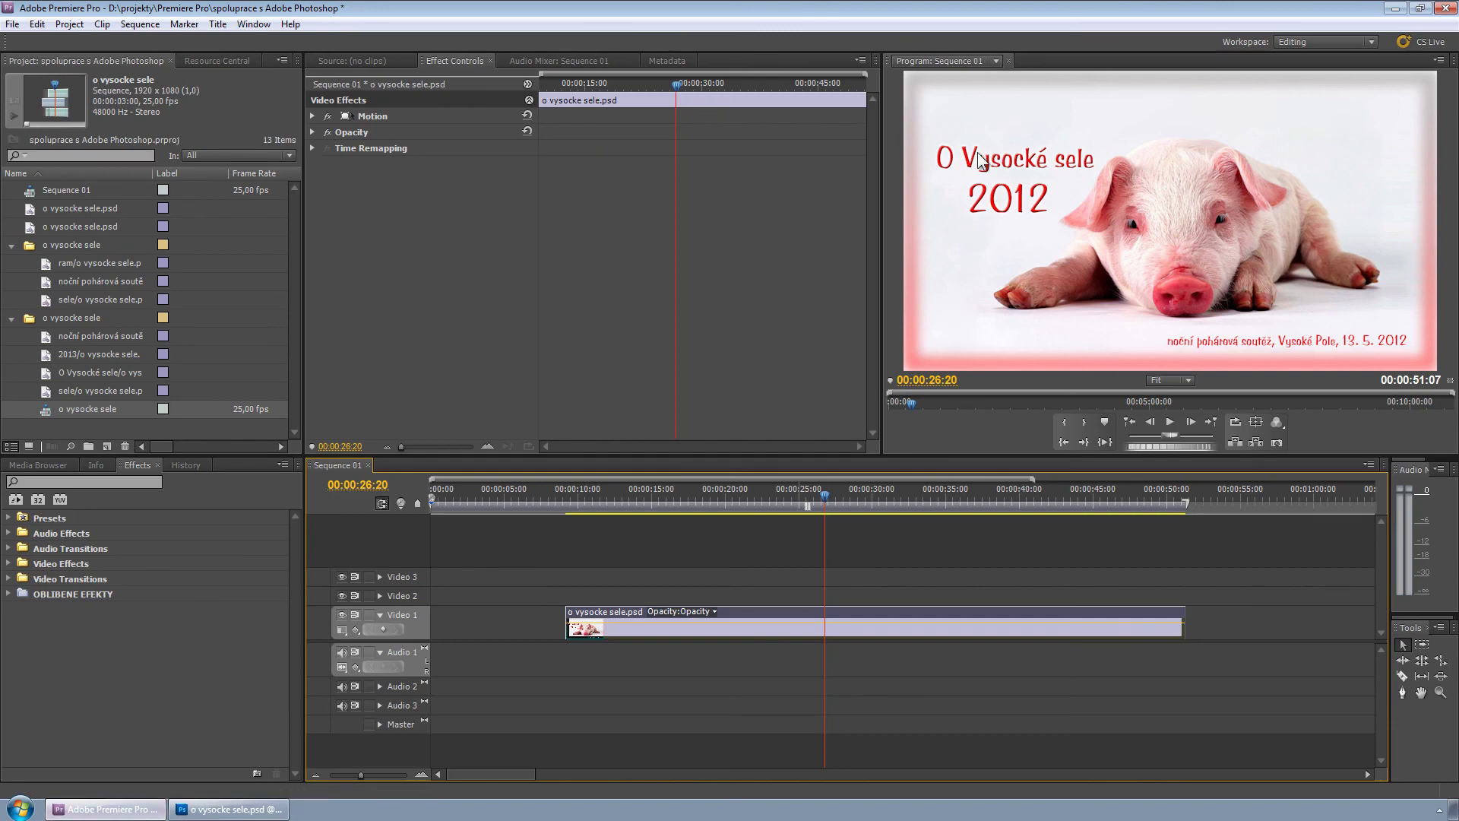